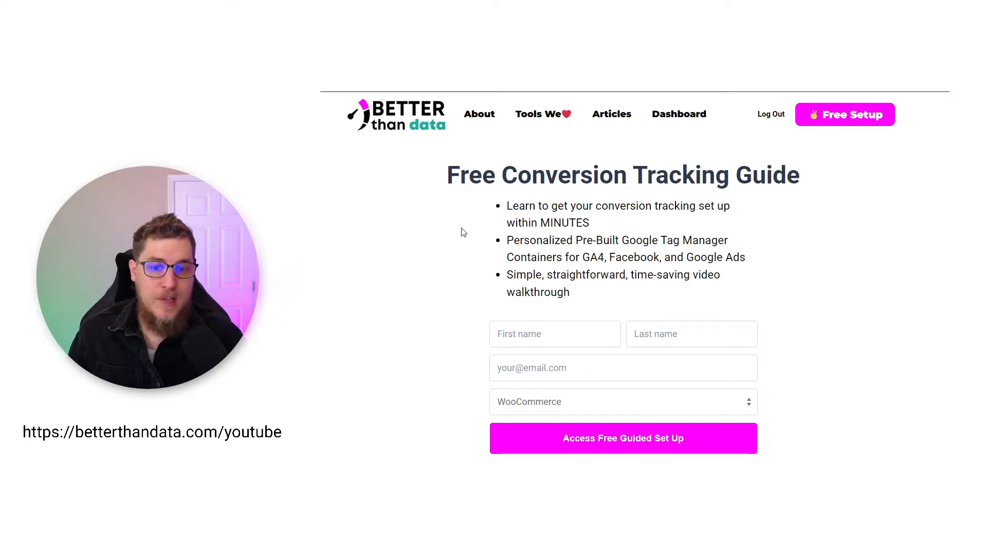
Step: Choose ThriveCart as the platform in the Free Conversion Tracking Guide sign-up form
{"action": "scroll", "coordinate": [458, 229], "scroll_direction": "down", "scroll_amount": 3}
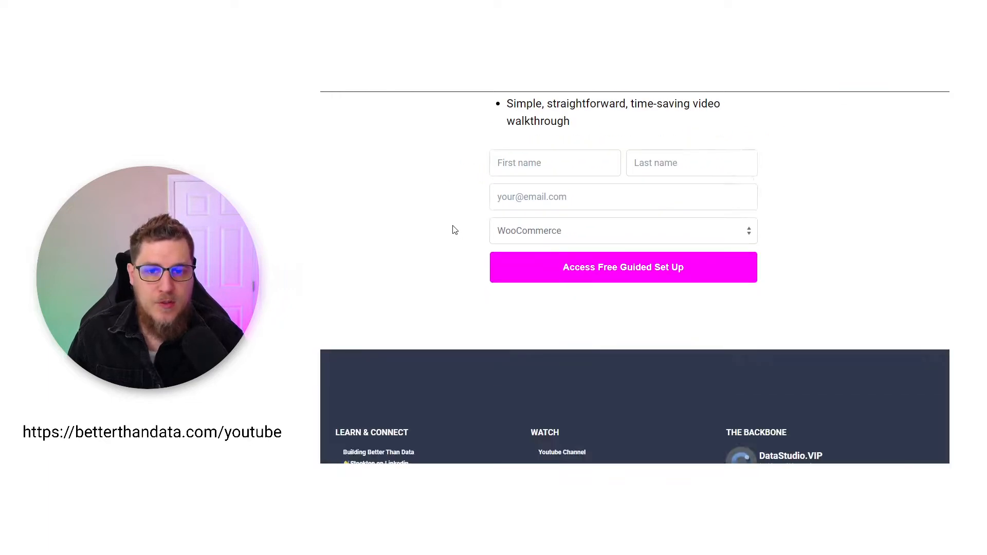
{"action": "scroll", "coordinate": [452, 226], "scroll_direction": "up", "scroll_amount": 3}
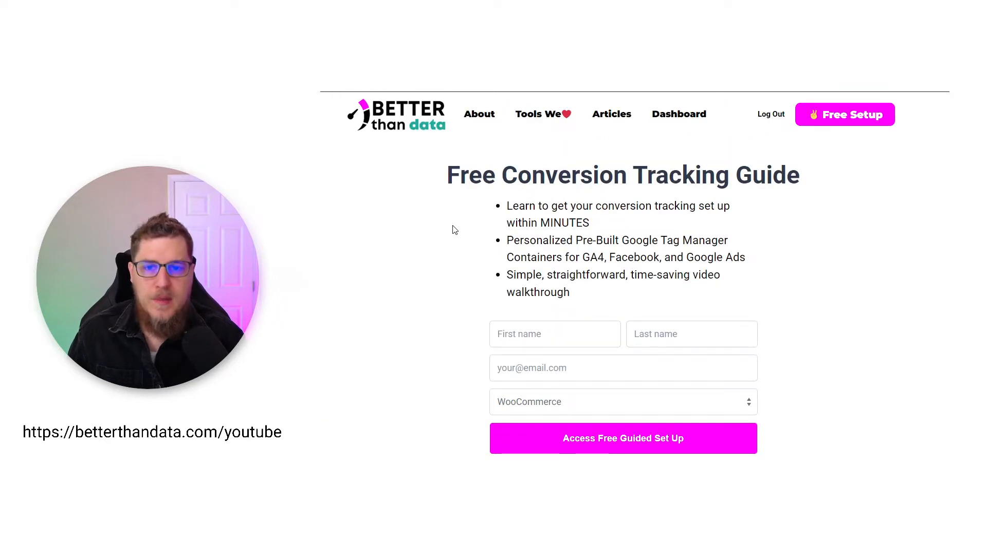
{"action": "left_click", "coordinate": [576, 405]}
{"action": "left_click", "coordinate": [555, 447]}
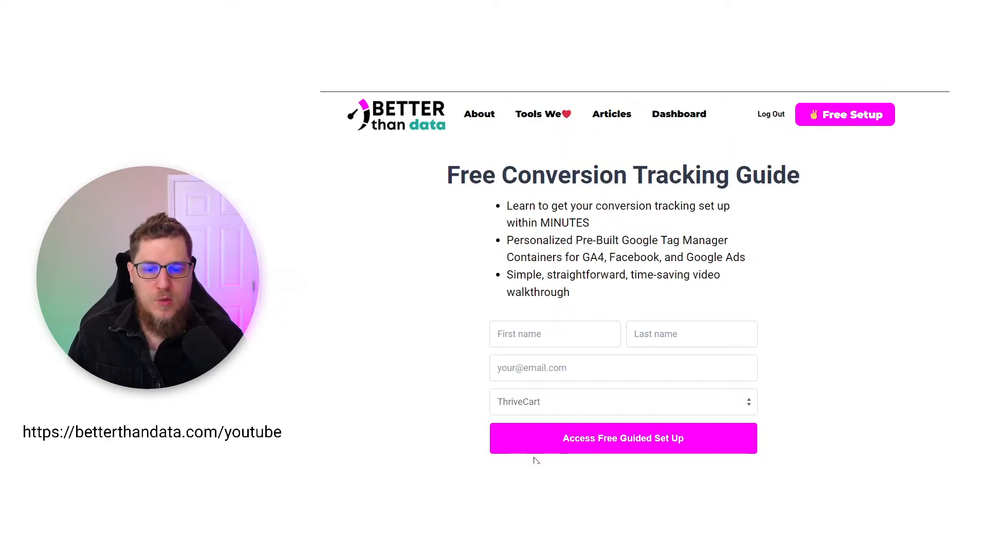
{"action": "left_click", "coordinate": [534, 457]}
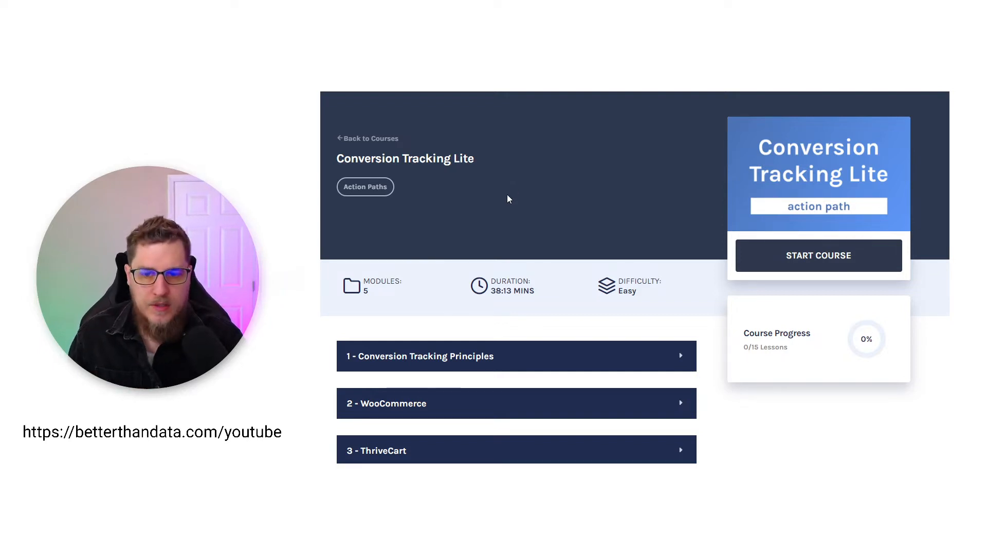
Step: Open lesson 2.7, WooCommerce Pre-built Container, from the WooCommerce module of the Conversion Tracking Lite course
{"action": "scroll", "coordinate": [517, 191], "scroll_direction": "down", "scroll_amount": 3}
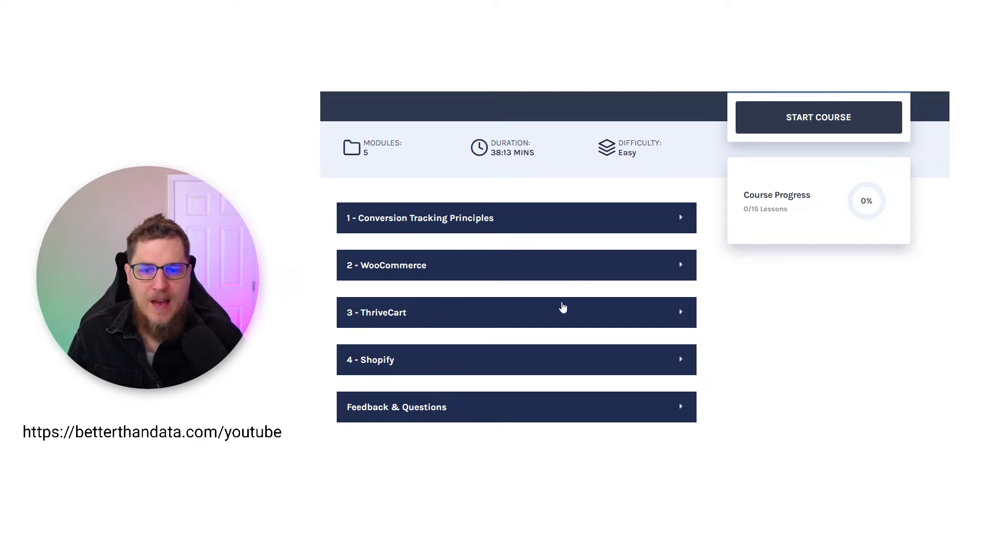
{"action": "left_click", "coordinate": [555, 272]}
{"action": "scroll", "coordinate": [500, 286], "scroll_direction": "down", "scroll_amount": 4}
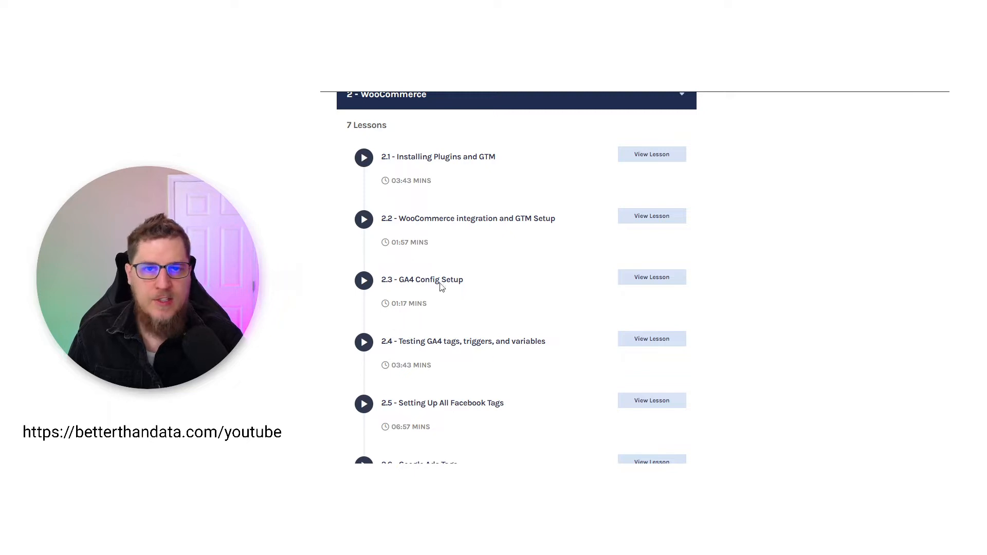
{"action": "scroll", "coordinate": [488, 220], "scroll_direction": "down", "scroll_amount": 3}
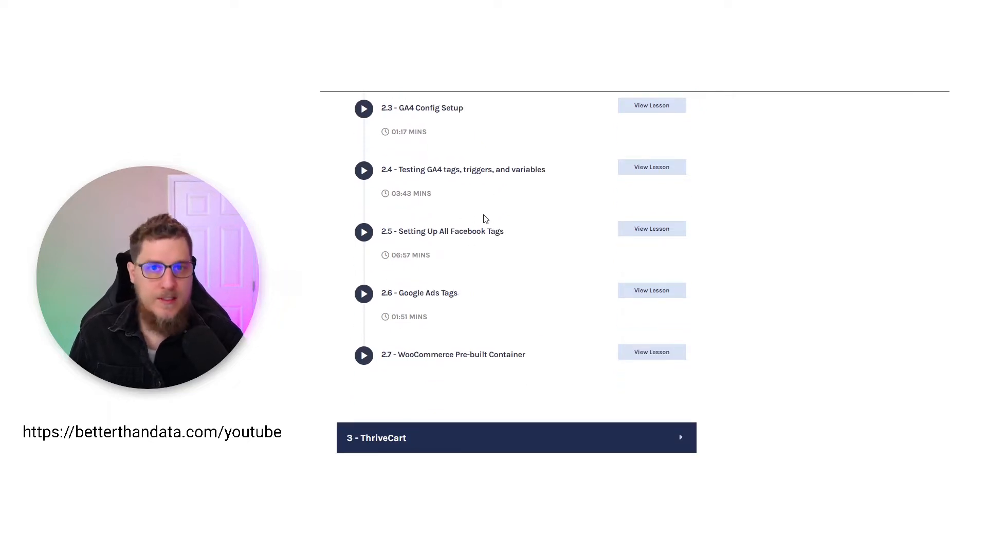
{"action": "scroll", "coordinate": [483, 220], "scroll_direction": "down", "scroll_amount": 2}
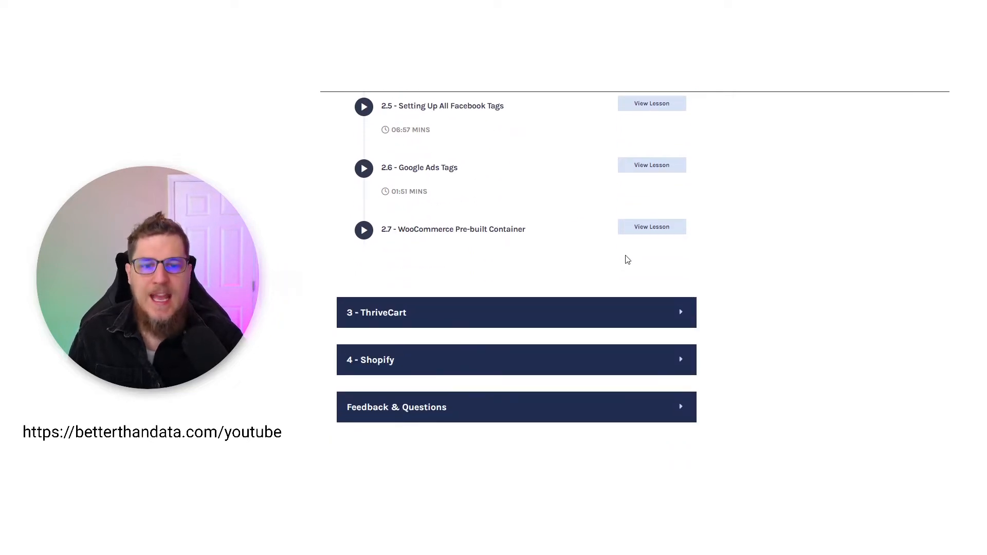
{"action": "left_click", "coordinate": [652, 227]}
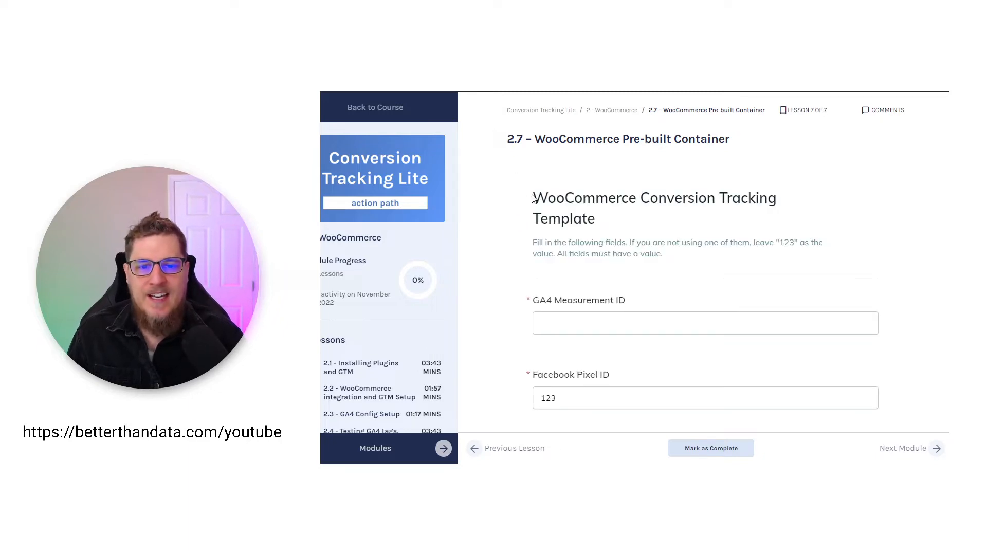
Step: Review the ID and label fields and the download option of the WooCommerce Conversion Tracking Template form
{"action": "scroll", "coordinate": [484, 200], "scroll_direction": "down", "scroll_amount": 3}
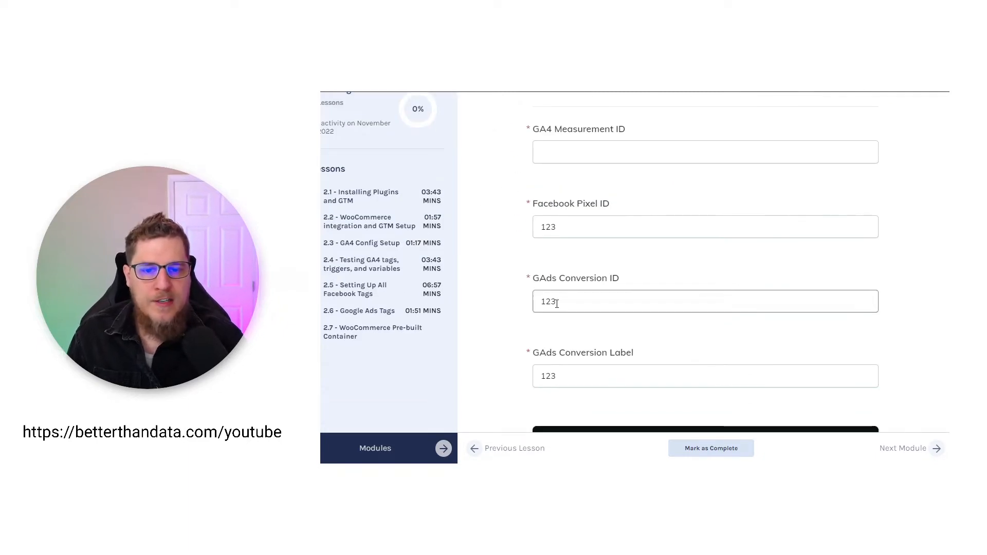
{"action": "scroll", "coordinate": [514, 236], "scroll_direction": "up", "scroll_amount": 2}
{"action": "scroll", "coordinate": [511, 229], "scroll_direction": "down", "scroll_amount": 3}
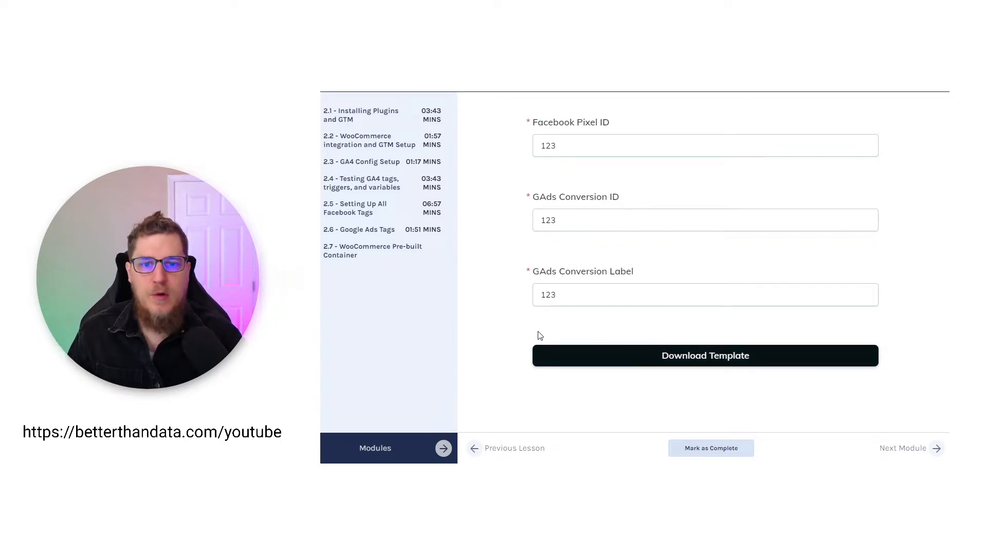
{"action": "scroll", "coordinate": [538, 332], "scroll_direction": "up", "scroll_amount": 3}
{"action": "scroll", "coordinate": [545, 287], "scroll_direction": "up", "scroll_amount": 2}
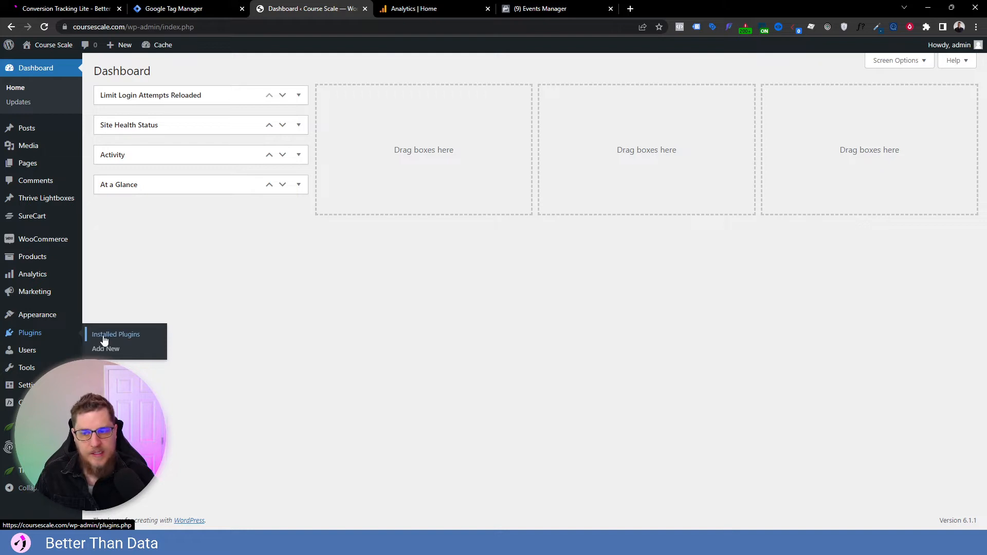
Step: In the WordPress admin, search the plugin directory for gtm4wp
{"action": "left_click", "coordinate": [105, 350]}
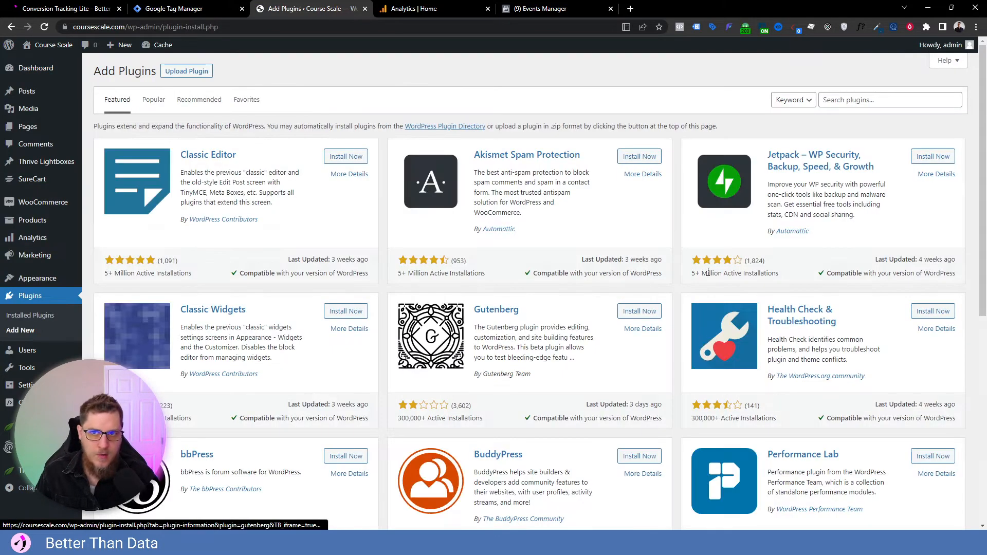
{"action": "left_click", "coordinate": [859, 99]}
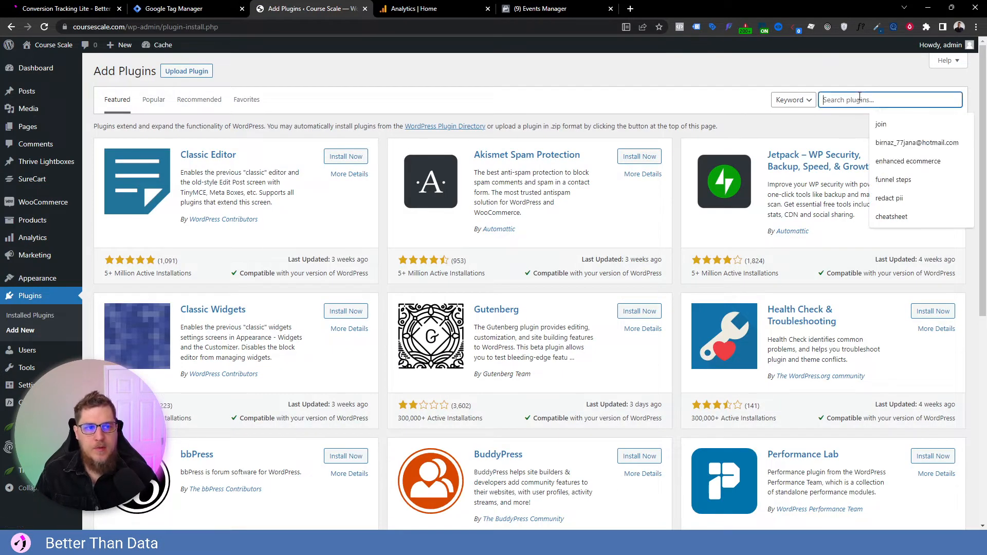
{"action": "type", "text": "gtm"}
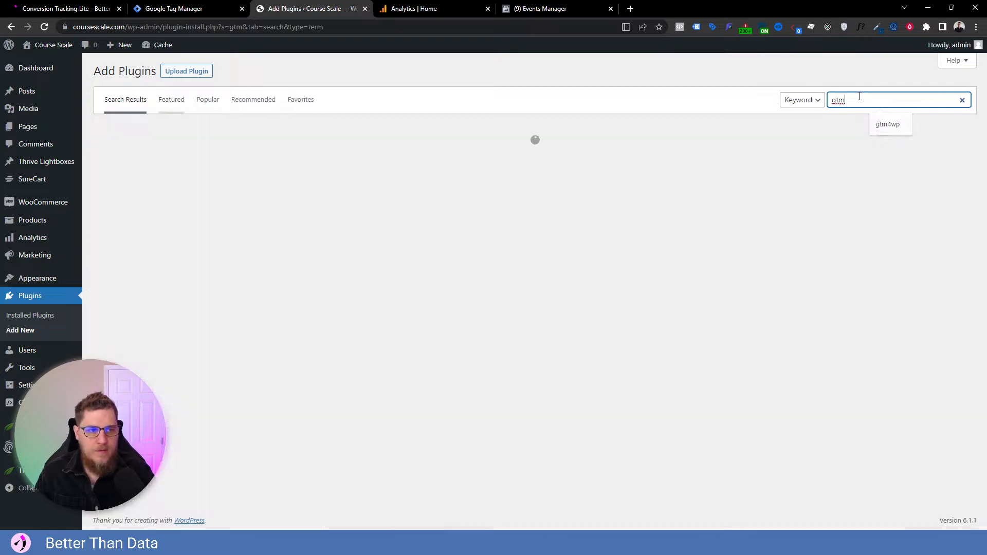
{"action": "key", "text": "Down"}
{"action": "key", "text": "Return"}
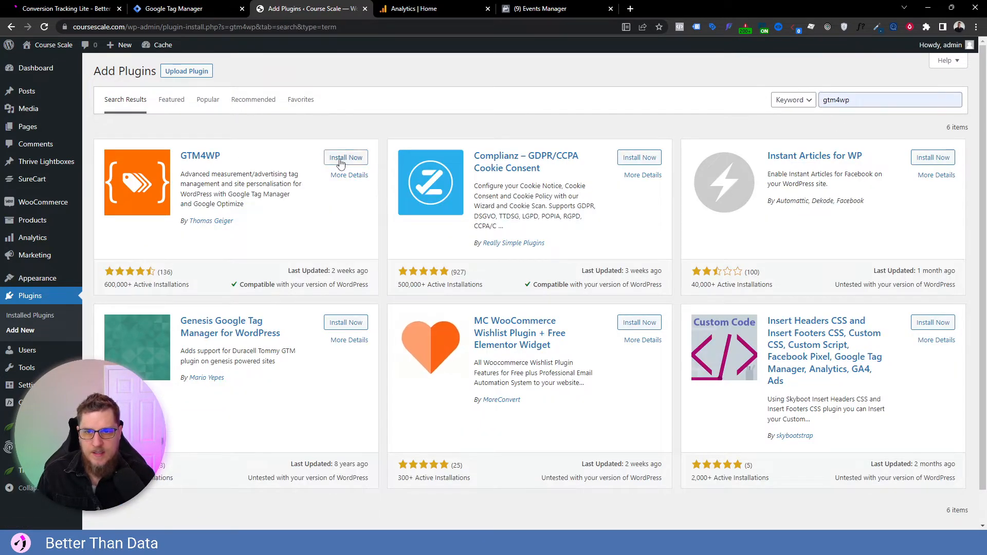
Step: Install and activate the GTM4WP plugin
{"action": "left_click", "coordinate": [340, 163]}
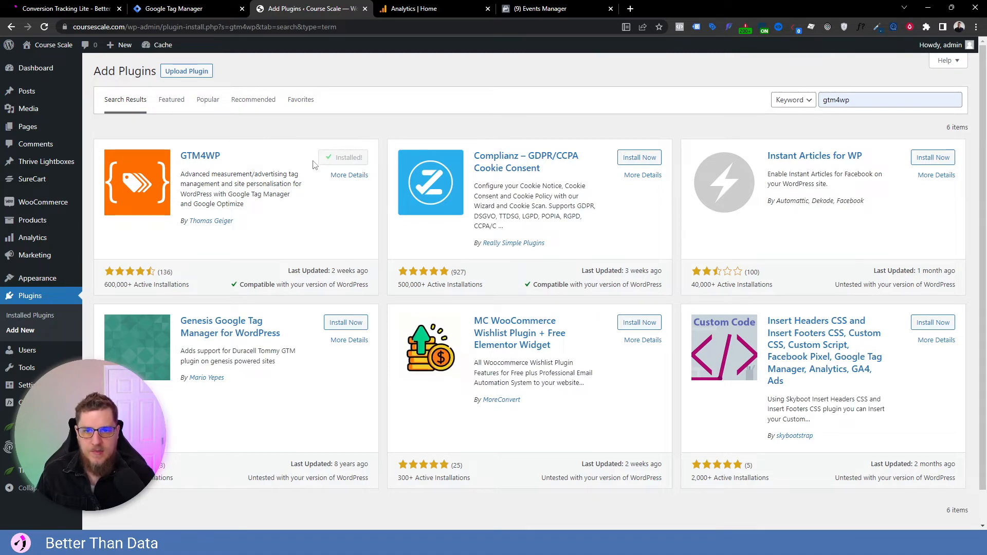
{"action": "left_click", "coordinate": [341, 161]}
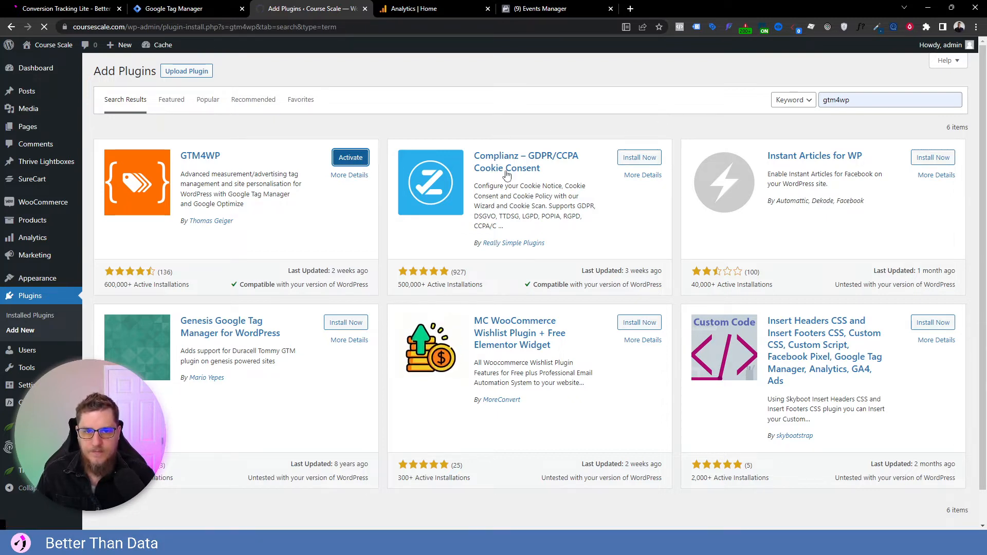
{"action": "left_click", "coordinate": [361, 152]}
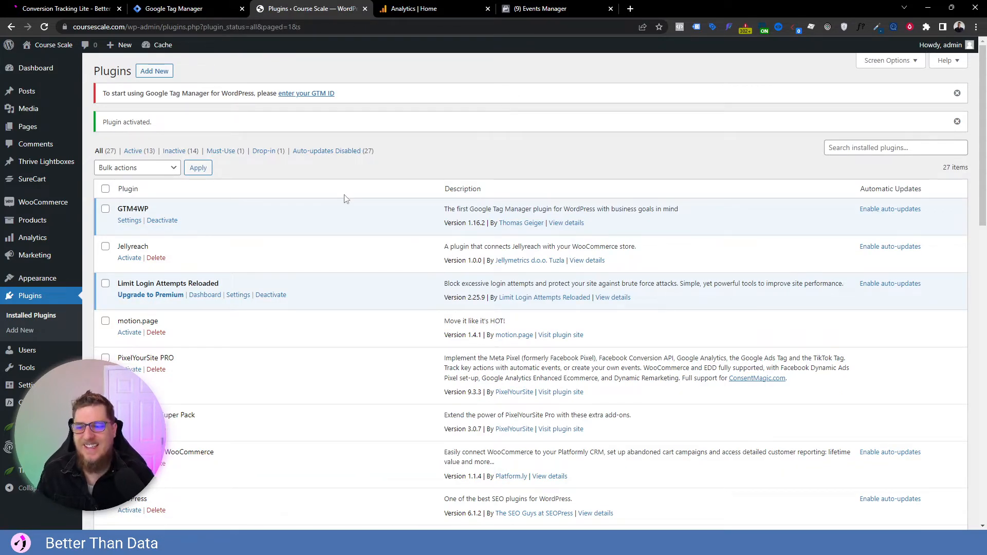
Step: Check the installed plugins list for WPCode Lite
{"action": "left_click", "coordinate": [25, 315]}
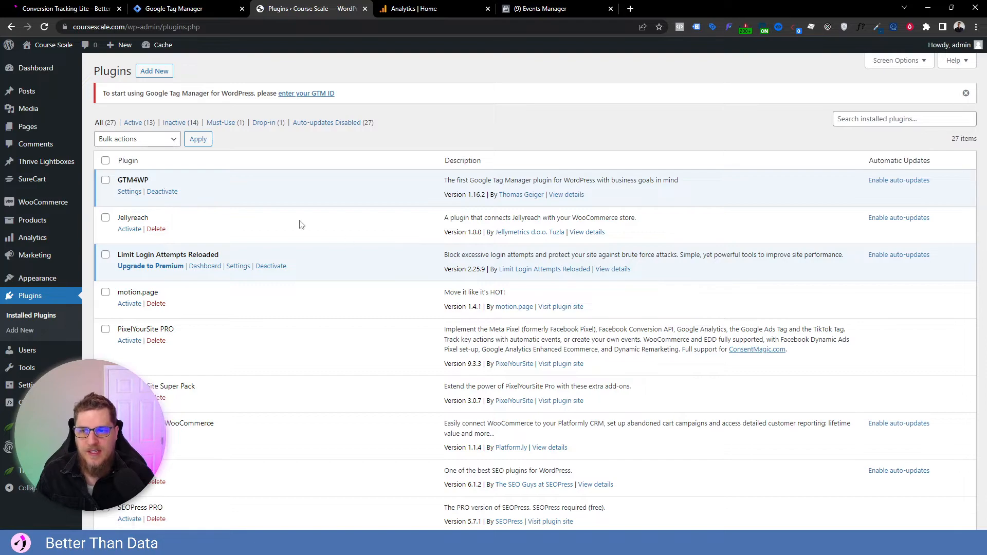
{"action": "scroll", "coordinate": [302, 224], "scroll_direction": "down", "scroll_amount": 15}
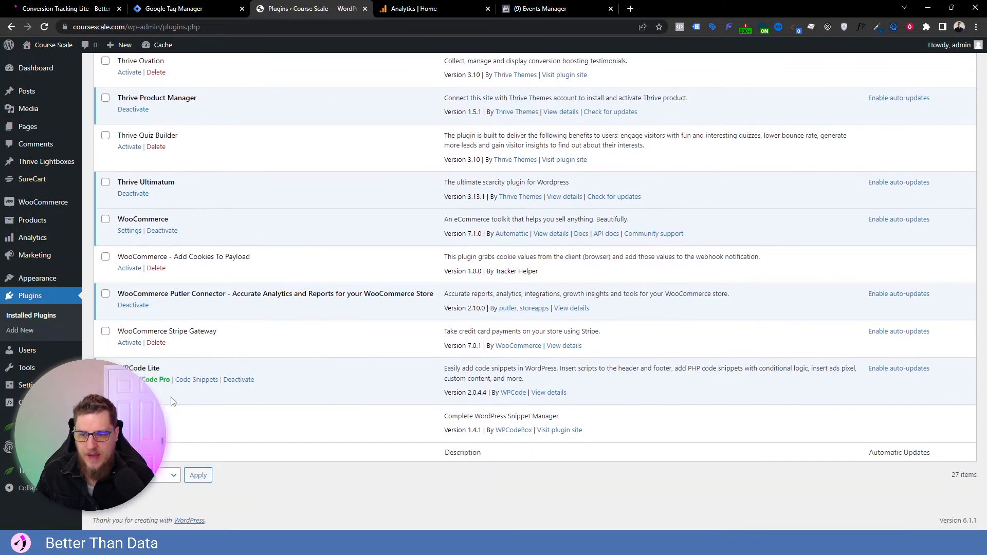
{"action": "scroll", "coordinate": [168, 371], "scroll_direction": "up", "scroll_amount": 15}
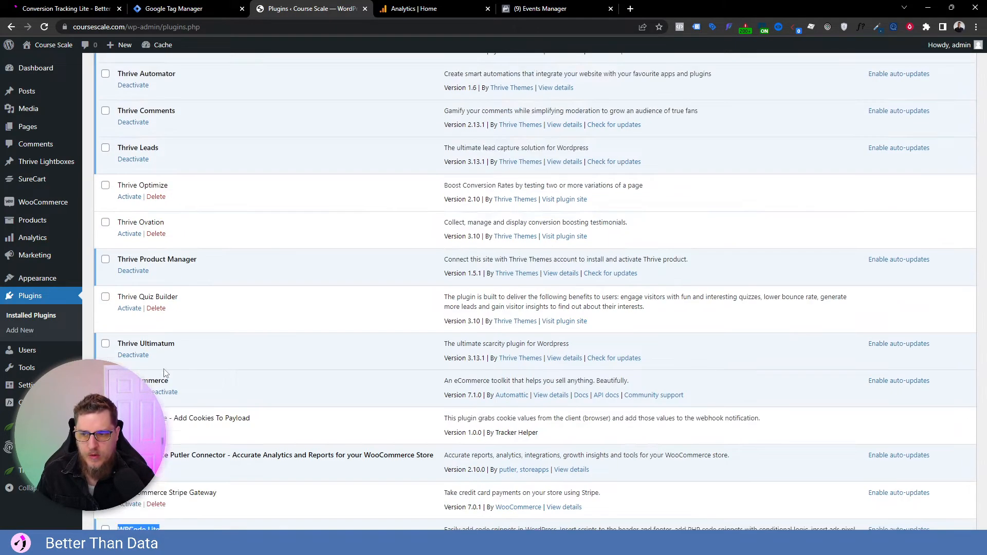
Step: Search the plugin directory for wpcode and check the WPCode – Insert Headers and Footers plugin entry
{"action": "left_click", "coordinate": [154, 71]}
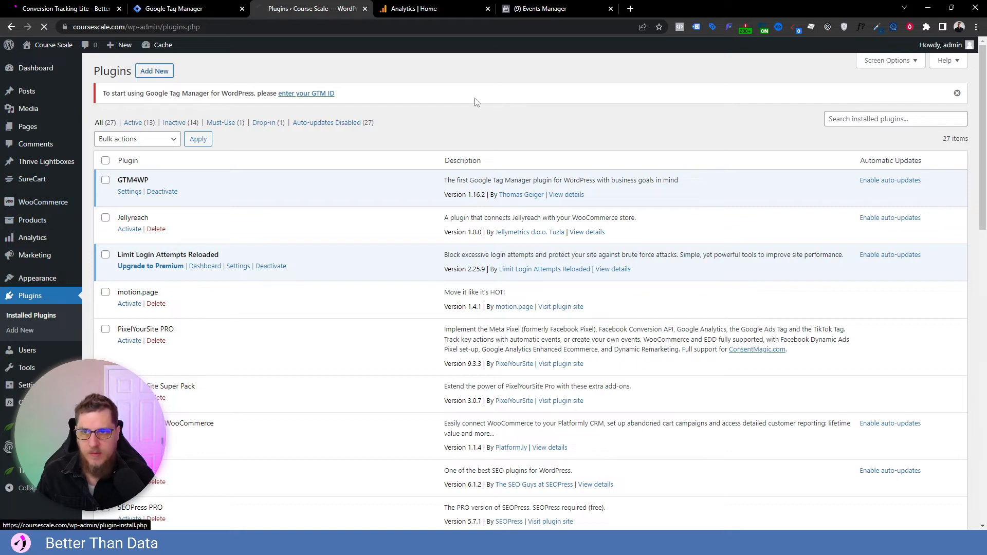
{"action": "left_click", "coordinate": [888, 129]}
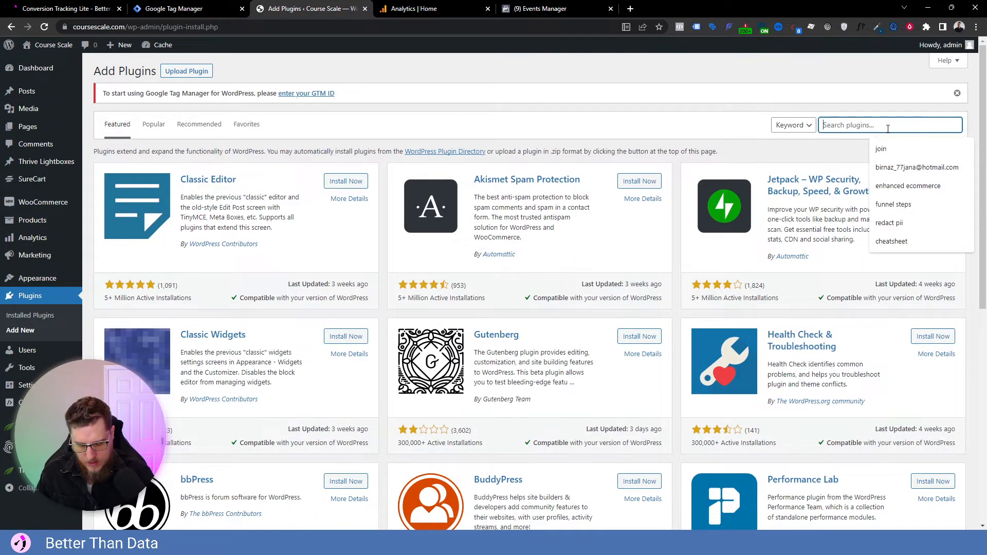
{"action": "type", "text": "wpcode"}
{"action": "key", "text": "Return"}
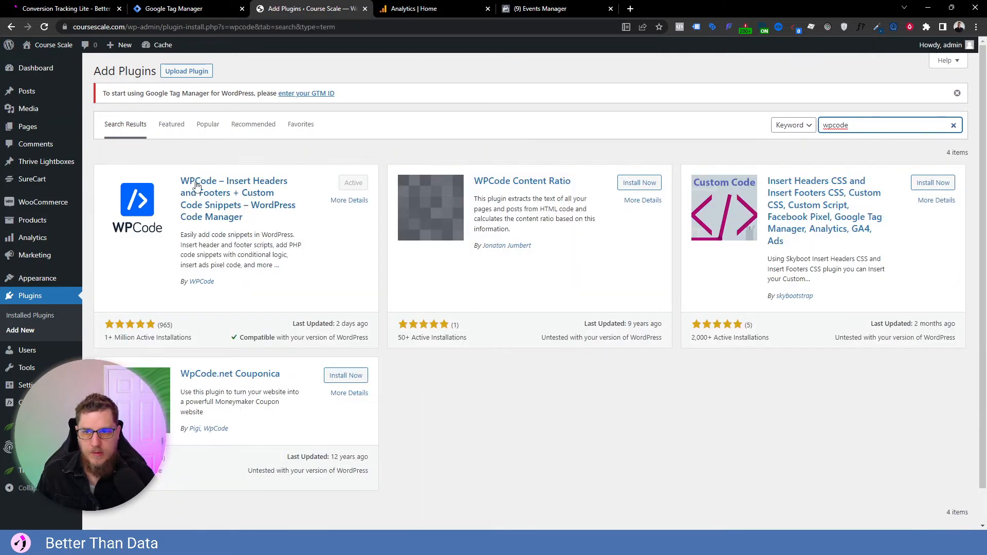
{"action": "left_click_drag", "start_coordinate": [219, 284], "coordinate": [178, 288]}
{"action": "left_click", "coordinate": [171, 288]}
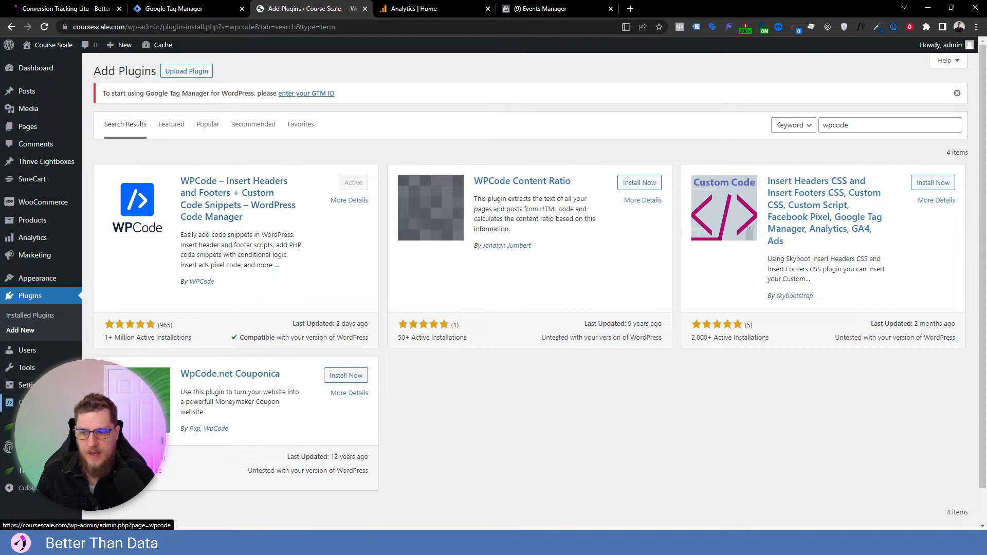
Step: Open the Google Tag Manager for WordPress options and locate the Google Tag Manager ID setting
{"action": "mouse_move", "coordinate": [25, 389]}
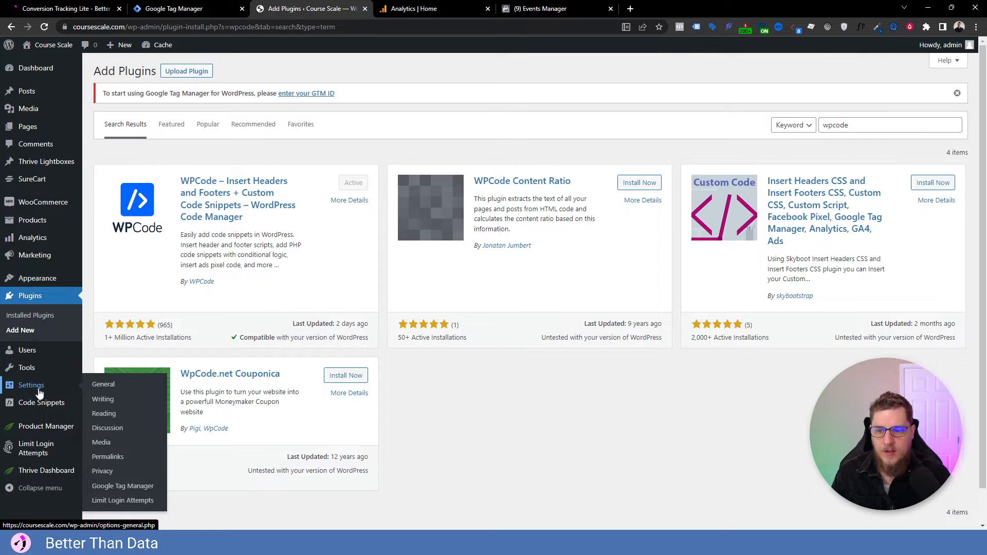
{"action": "left_click", "coordinate": [106, 487]}
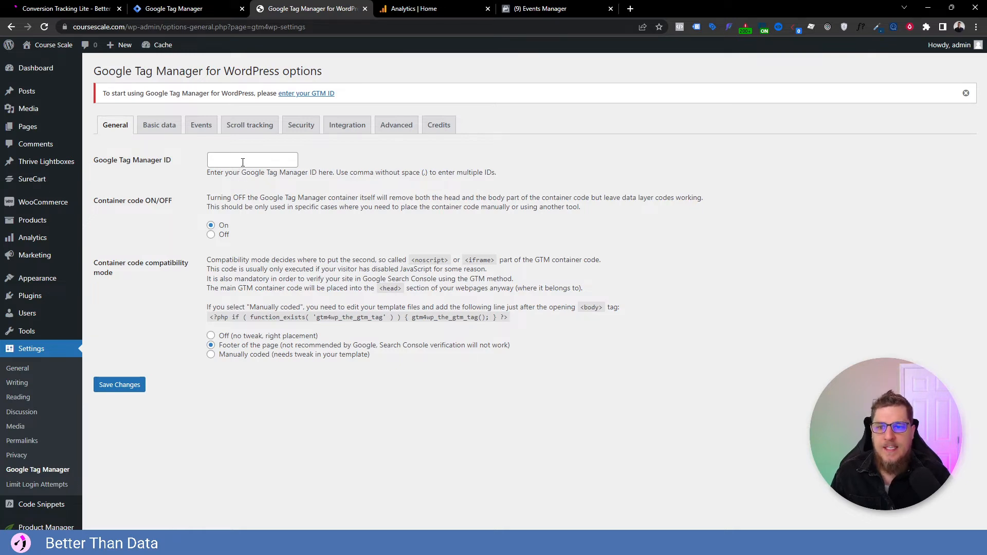
{"action": "left_click_drag", "start_coordinate": [168, 161], "coordinate": [119, 162]}
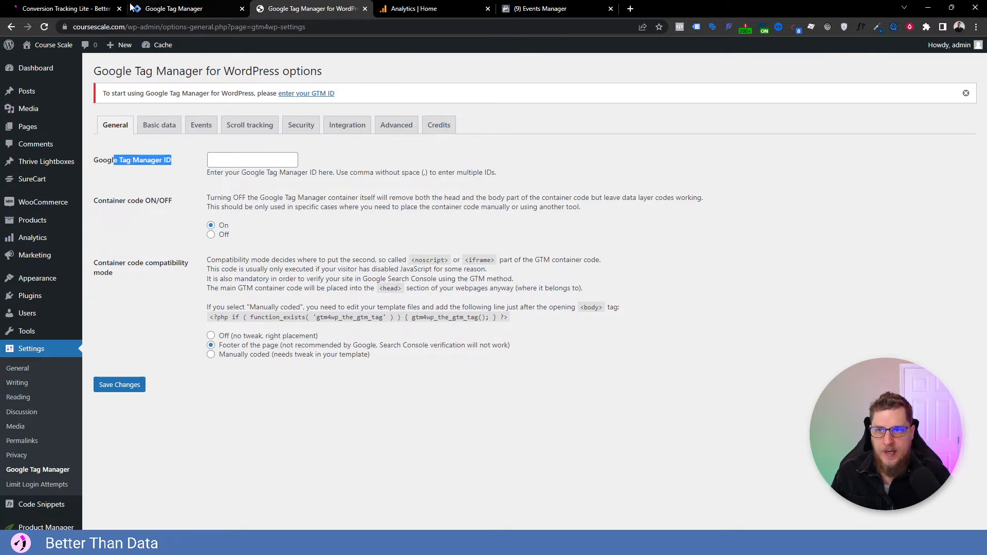
Step: Switch to Google Tag Manager and copy the WooCommerce container's GTM ID from its install snippet
{"action": "left_click", "coordinate": [174, 9]}
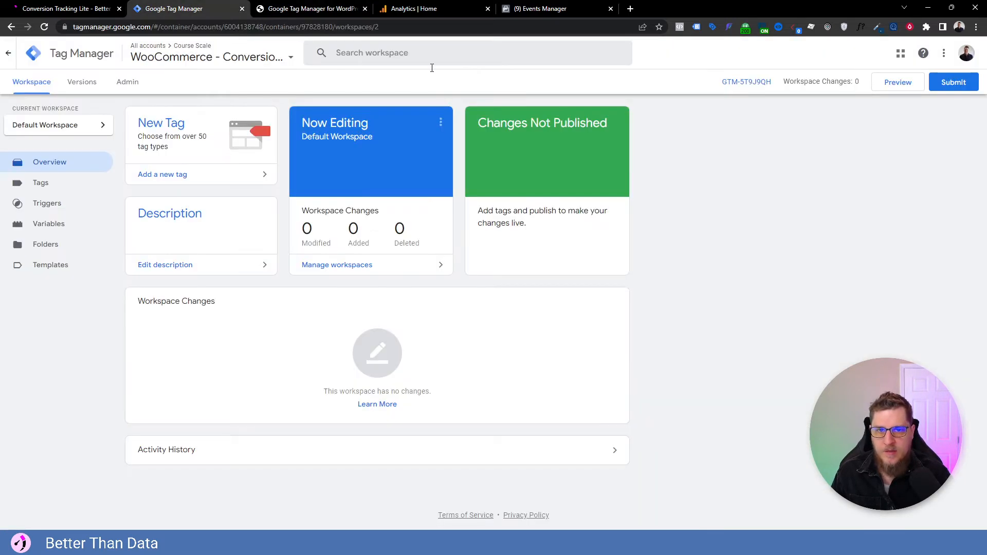
{"action": "left_click", "coordinate": [753, 82]}
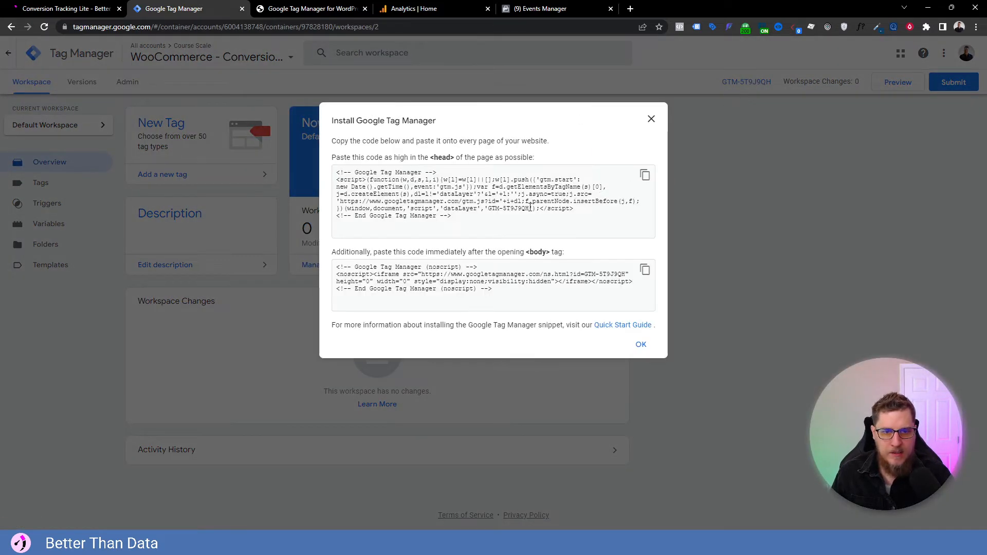
{"action": "left_click_drag", "start_coordinate": [530, 209], "coordinate": [489, 214]}
{"action": "key", "text": "ctrl+c"}
{"action": "left_click", "coordinate": [650, 119]}
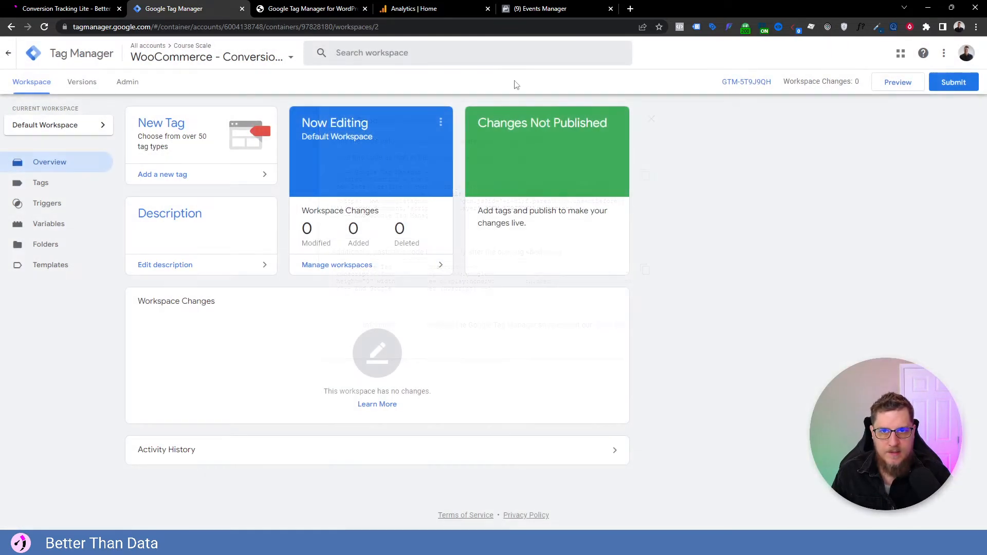
Step: Back in WordPress, enter the copied GTM-5T9J9QH as the Google Tag Manager ID and check the container code setting
{"action": "left_click", "coordinate": [110, 10]}
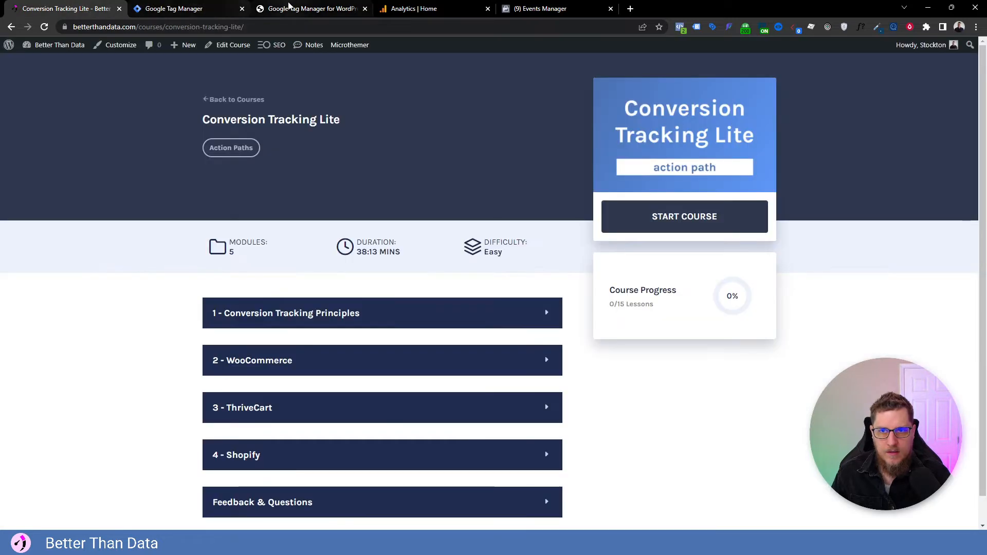
{"action": "left_click", "coordinate": [309, 9]}
{"action": "left_click", "coordinate": [248, 164]}
{"action": "key", "text": "ctrl+v"}
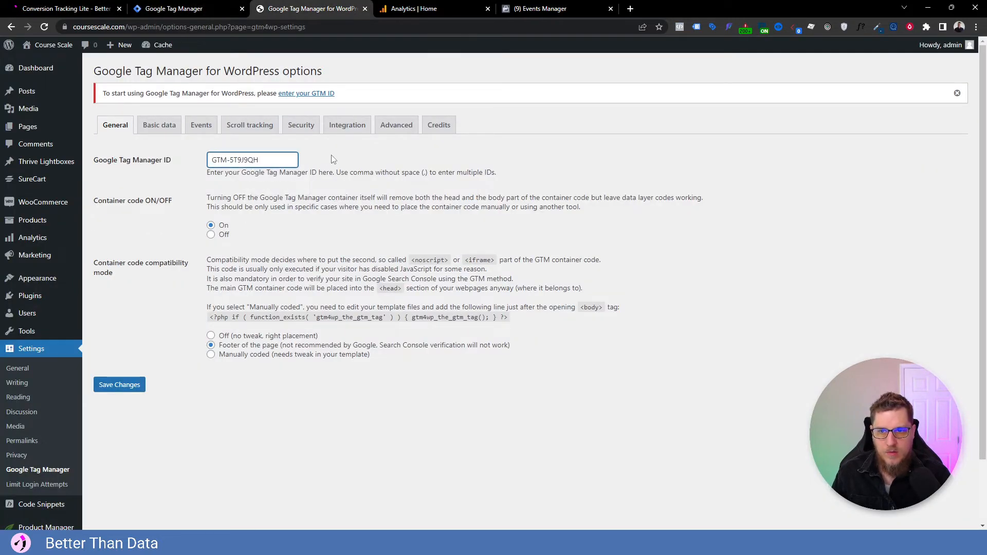
{"action": "left_click_drag", "start_coordinate": [124, 201], "coordinate": [156, 202]}
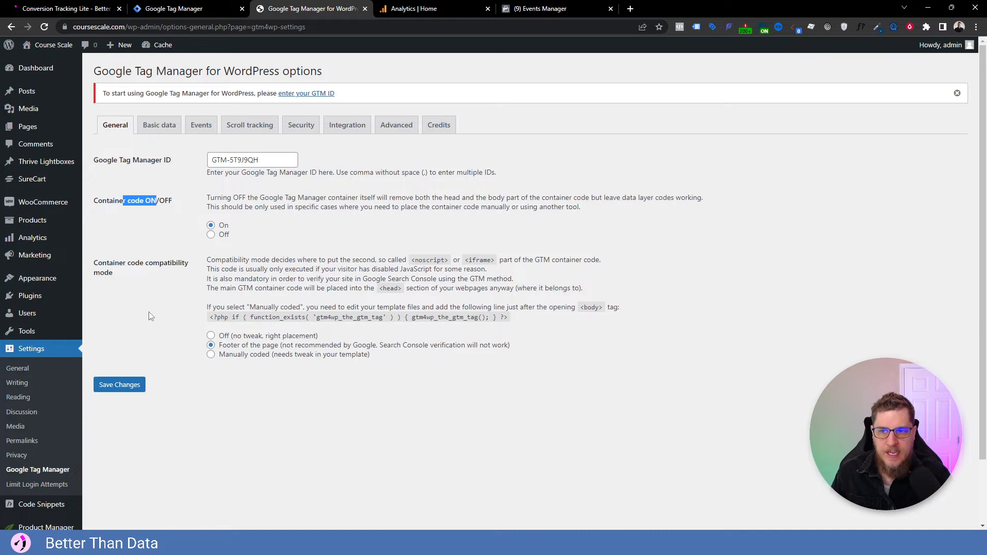
Step: Turn the Google Tag Manager container code off in the plugin options and save the changes
{"action": "left_click", "coordinate": [211, 235]}
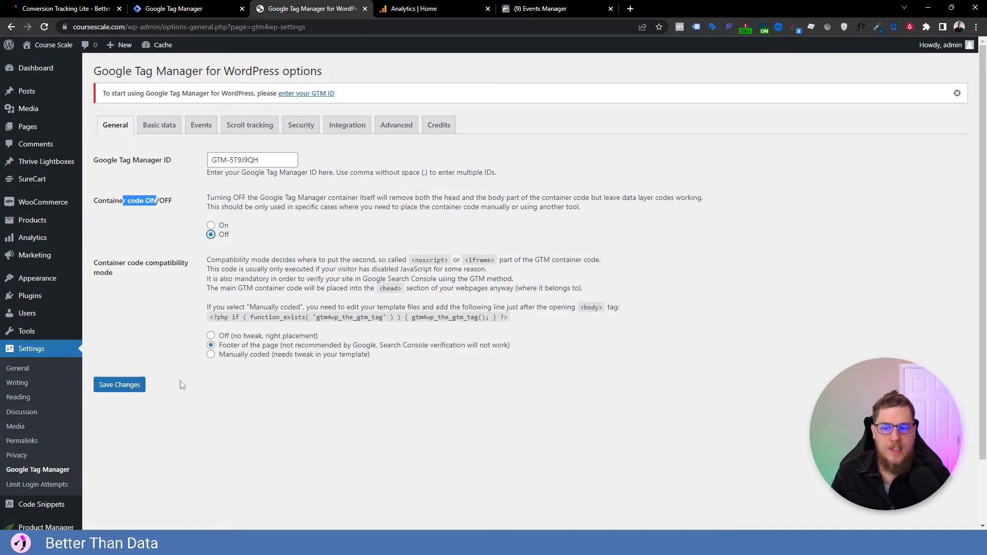
{"action": "left_click", "coordinate": [140, 389]}
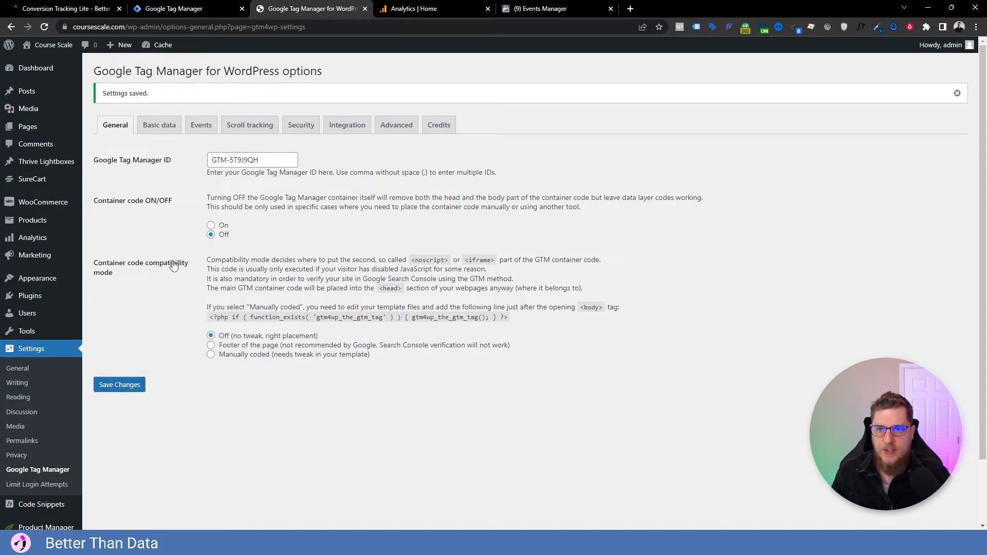
Step: Copy the container's head snippet from Google Tag Manager into the Header box of WPCode's Header & Footer page
{"action": "scroll", "coordinate": [35, 373], "scroll_direction": "down", "scroll_amount": 2}
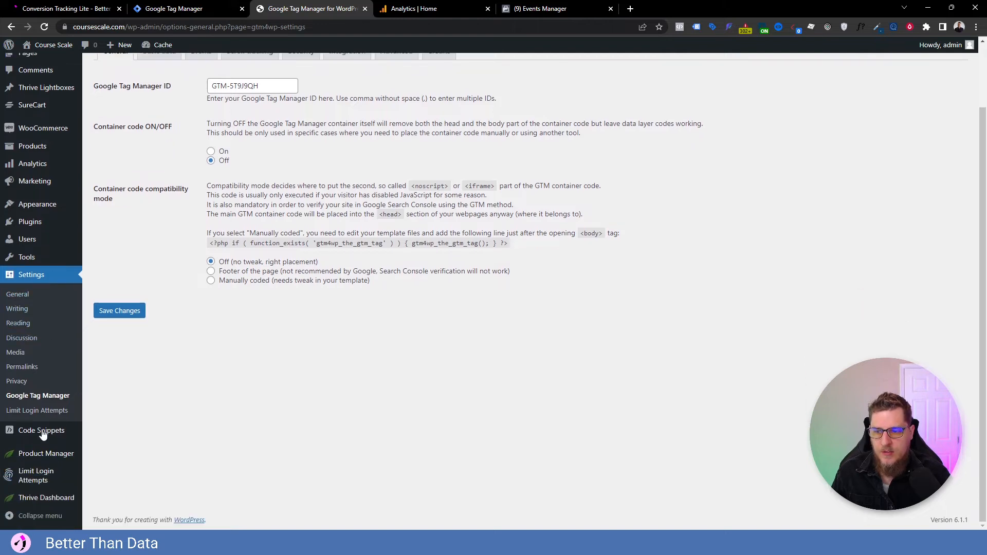
{"action": "mouse_move", "coordinate": [38, 434]}
{"action": "left_click", "coordinate": [115, 425]}
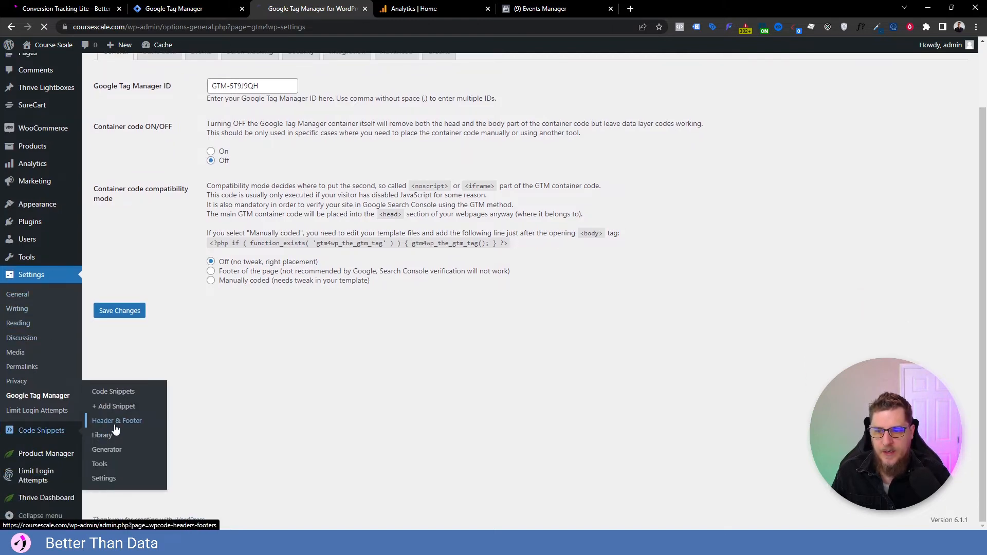
{"action": "left_click", "coordinate": [185, 6]}
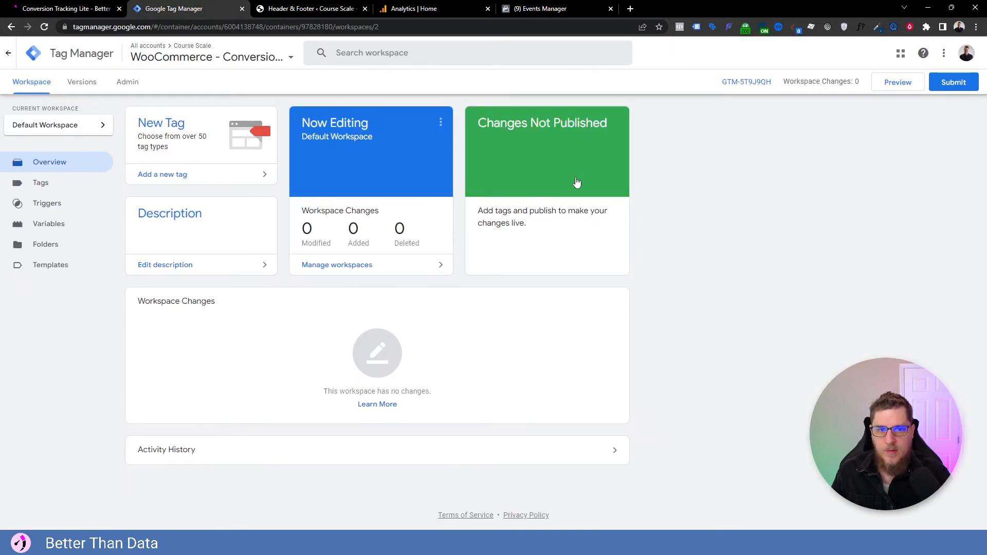
{"action": "left_click", "coordinate": [745, 82]}
{"action": "left_click", "coordinate": [645, 173]}
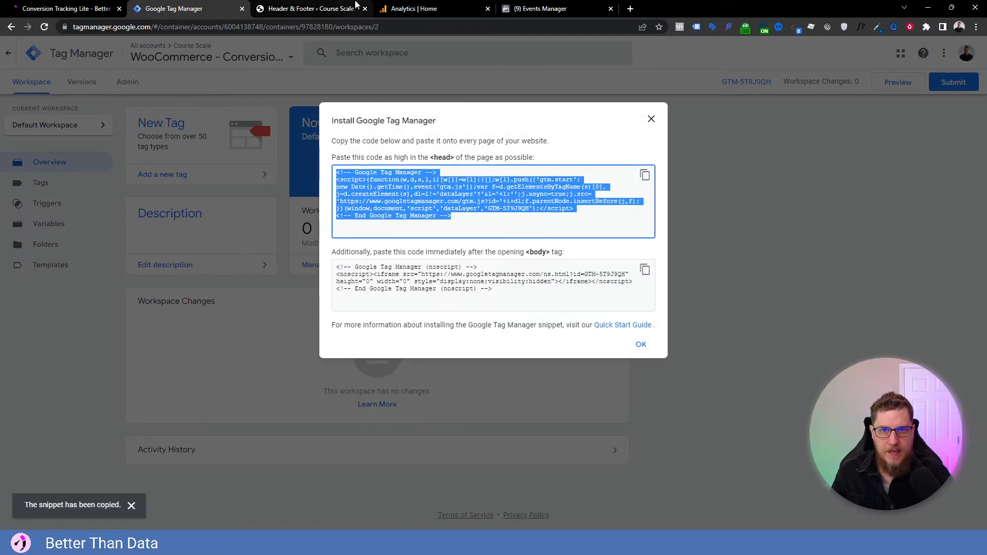
{"action": "left_click", "coordinate": [298, 11]}
{"action": "key", "text": "ctrl+v"}
Step: Copy the noscript body snippet from Google Tag Manager into WPCode's Body box and save the changes
{"action": "left_click", "coordinate": [174, 9]}
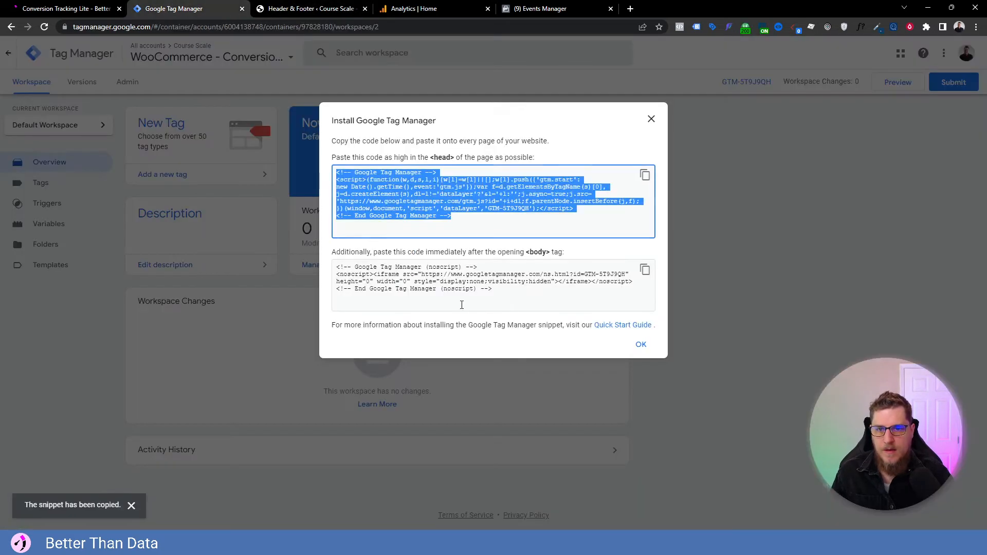
{"action": "left_click", "coordinate": [644, 269]}
{"action": "left_click", "coordinate": [318, 9]}
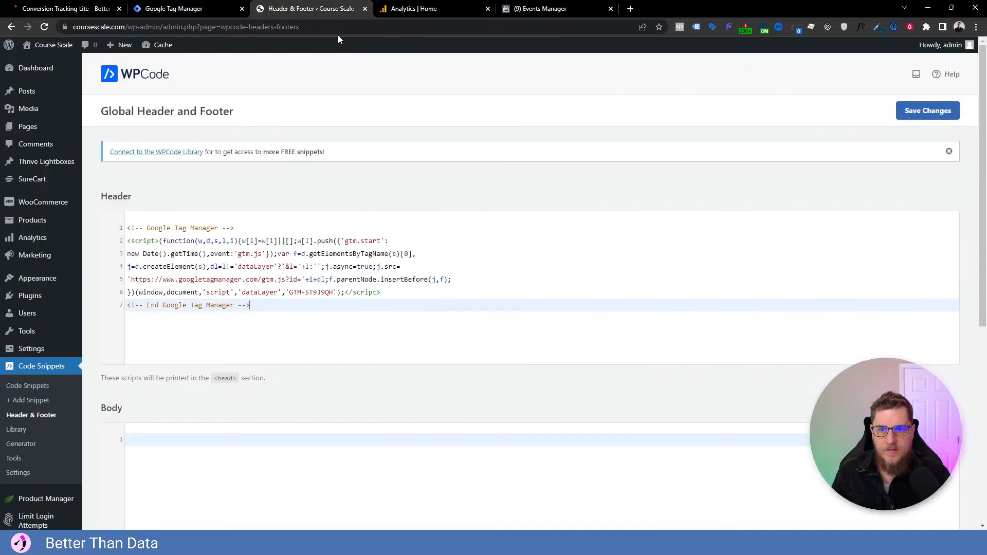
{"action": "key", "text": "ctrl+v"}
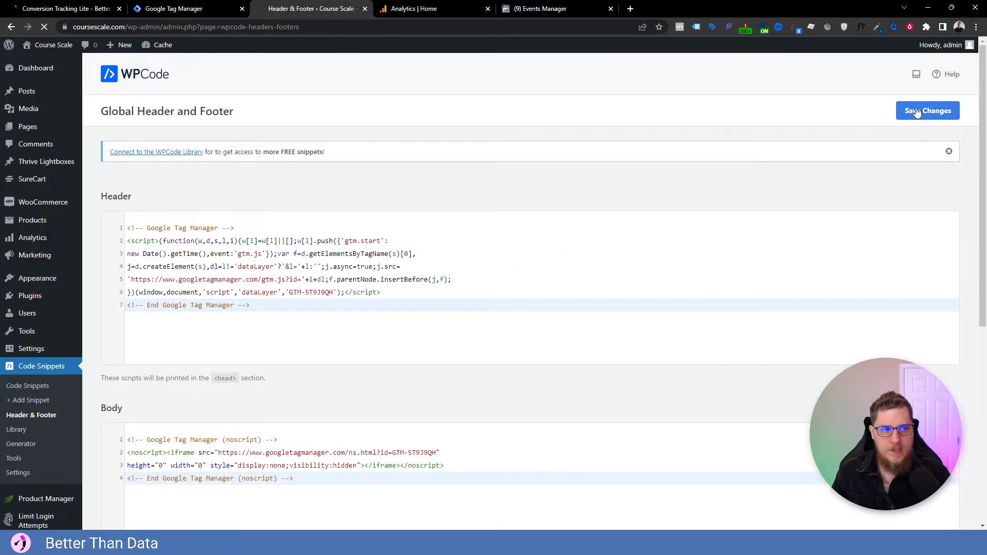
{"action": "left_click", "coordinate": [924, 110]}
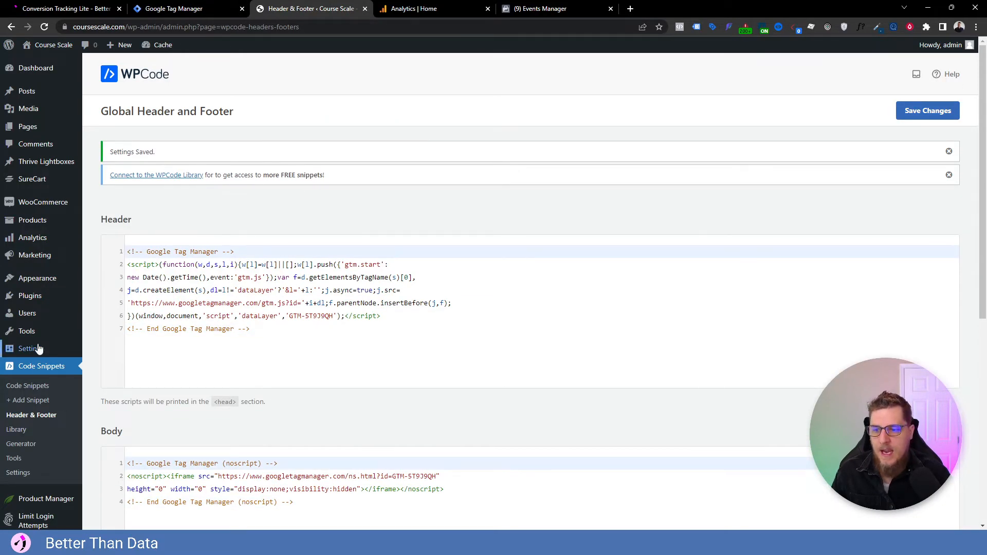
Step: Enable Track enhanced e-commerce in the WooCommerce integration settings of Google Tag Manager for WordPress
{"action": "mouse_move", "coordinate": [31, 348]}
{"action": "left_click", "coordinate": [132, 452]}
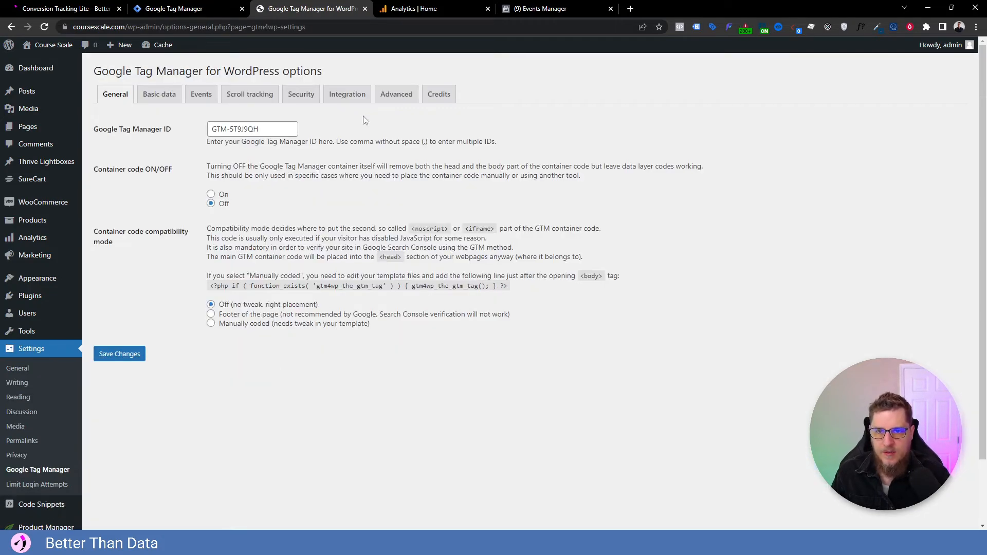
{"action": "left_click", "coordinate": [347, 95]}
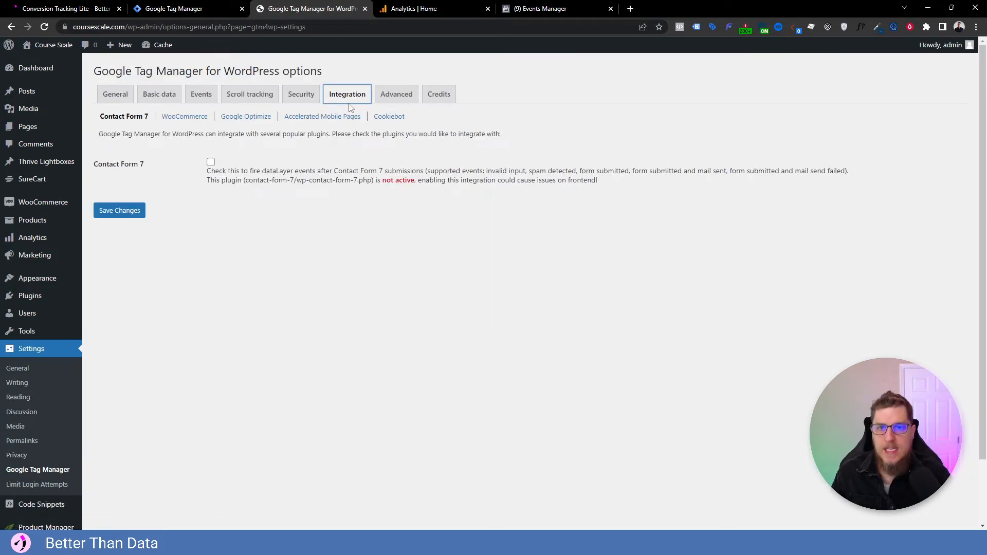
{"action": "left_click", "coordinate": [204, 122]}
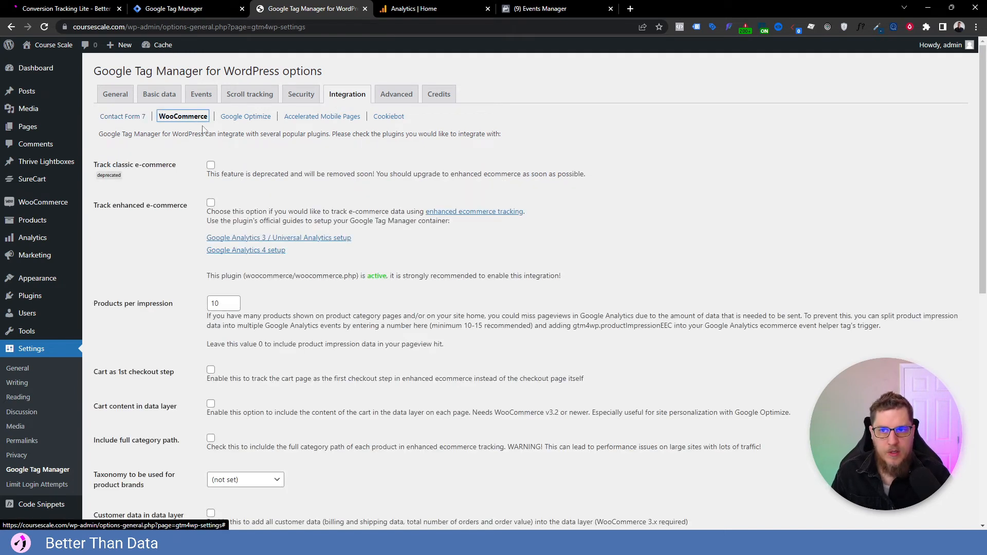
{"action": "left_click", "coordinate": [211, 202]}
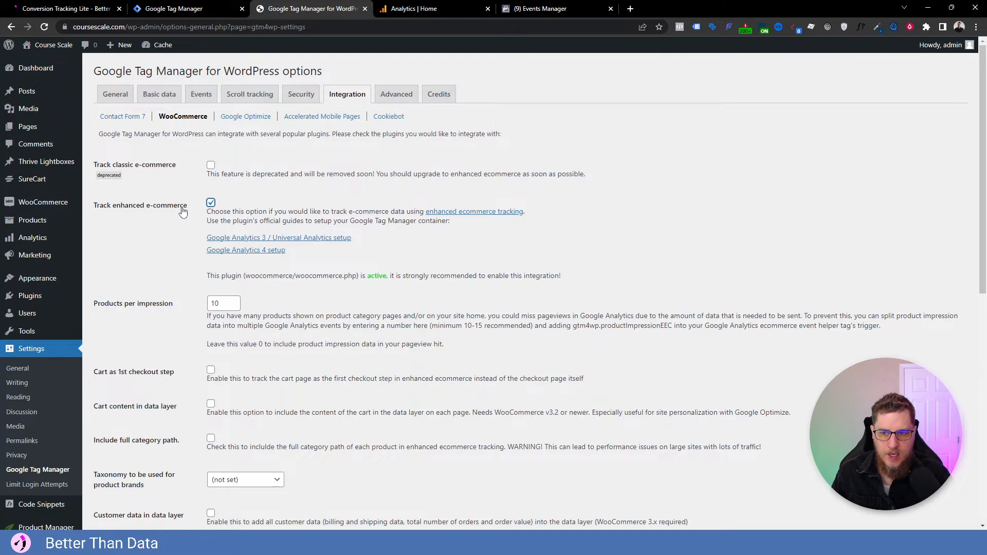
Step: Include cart content, customer data and order data in the data layer and save the WooCommerce integration settings
{"action": "left_click", "coordinate": [212, 404]}
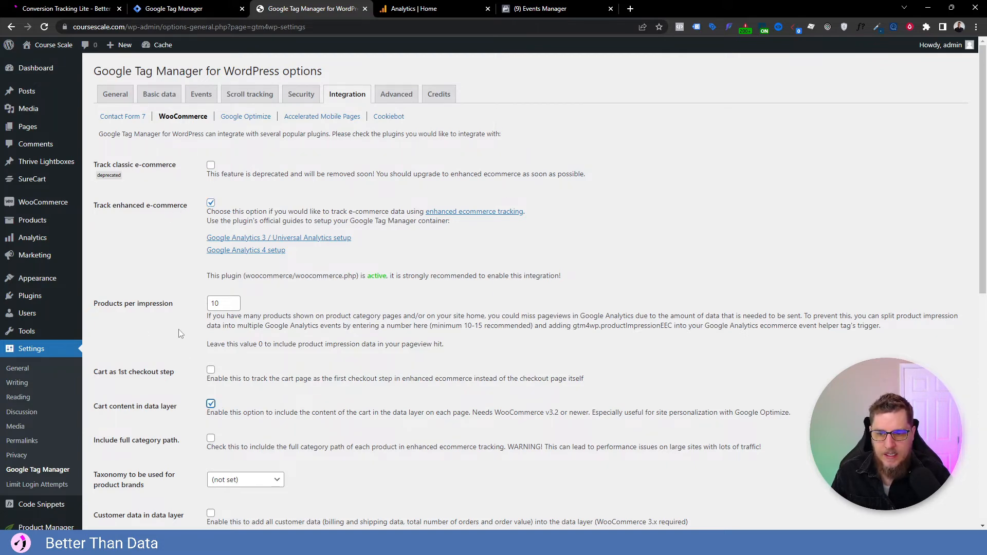
{"action": "scroll", "coordinate": [180, 323], "scroll_direction": "down", "scroll_amount": 3}
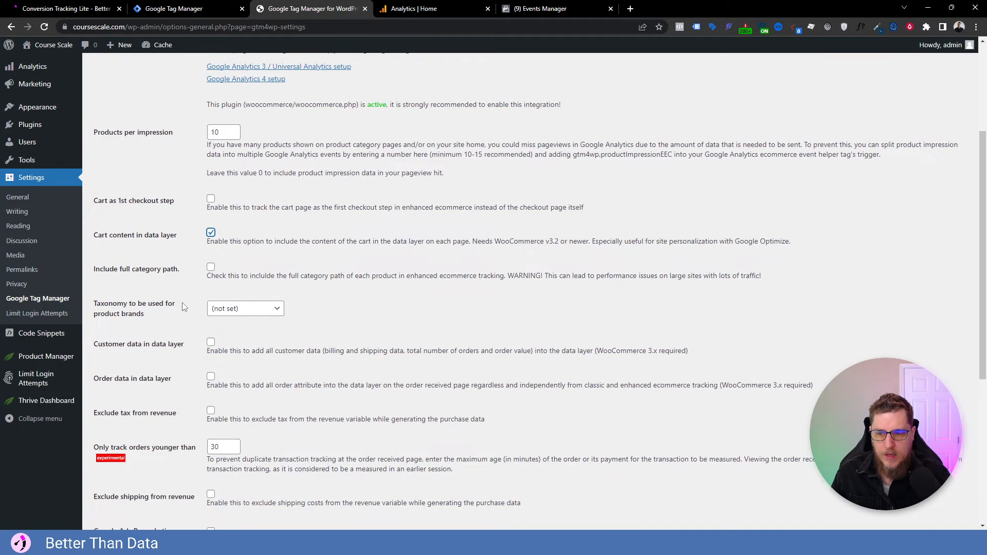
{"action": "left_click", "coordinate": [211, 342]}
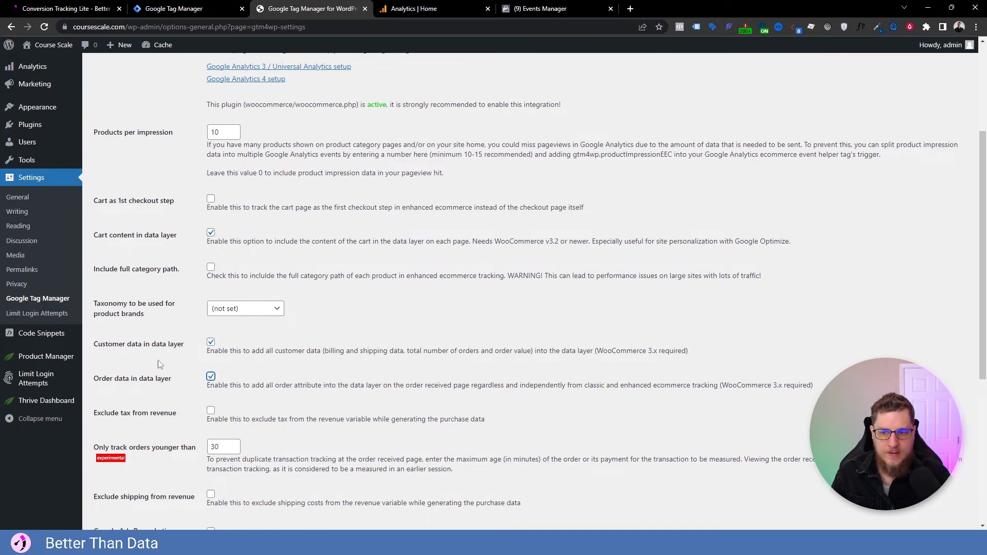
{"action": "scroll", "coordinate": [160, 364], "scroll_direction": "down", "scroll_amount": 6}
{"action": "left_click", "coordinate": [123, 475]}
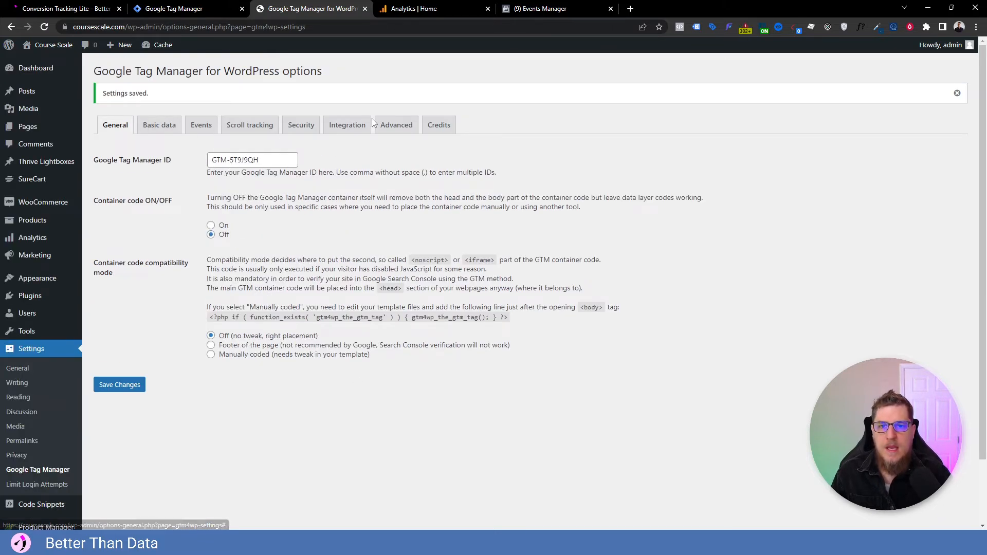
Step: Switch to the Conversion Tracking Lite course and open lesson 2.7 - WooCommerce Pre-built Container at its GA4 Measurement ID field
{"action": "left_click", "coordinate": [97, 6]}
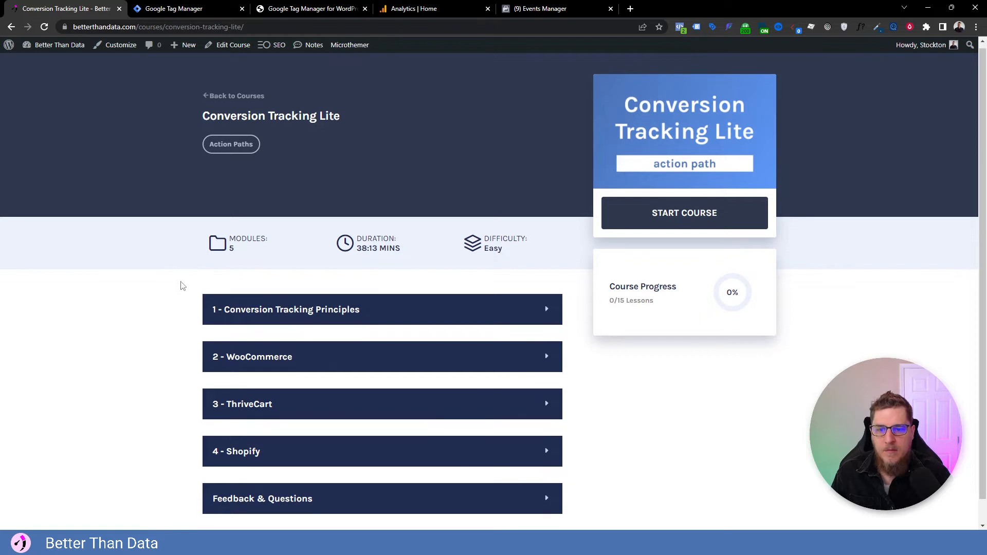
{"action": "scroll", "coordinate": [205, 308], "scroll_direction": "down", "scroll_amount": 1}
{"action": "left_click", "coordinate": [279, 339]}
{"action": "scroll", "coordinate": [206, 258], "scroll_direction": "down", "scroll_amount": 6}
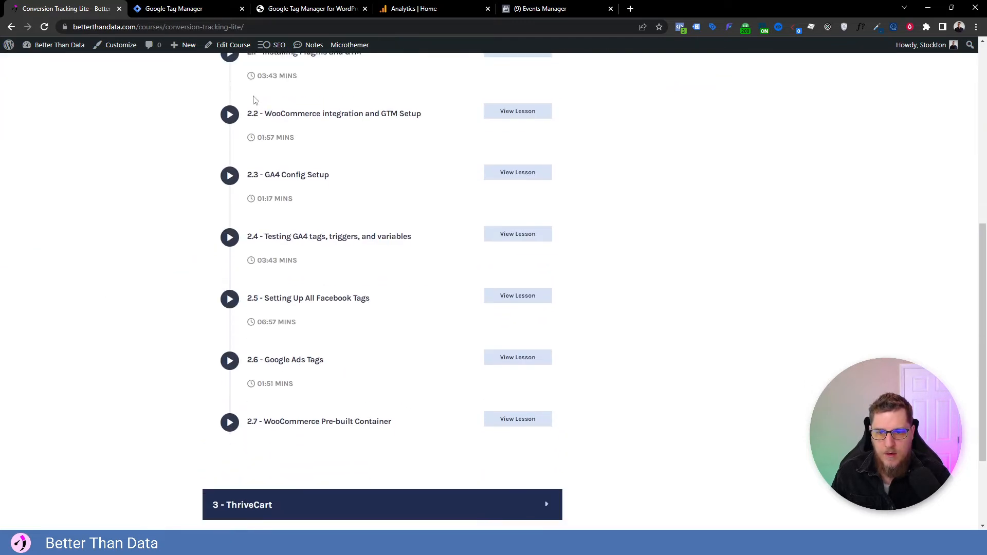
{"action": "left_click", "coordinate": [516, 423]}
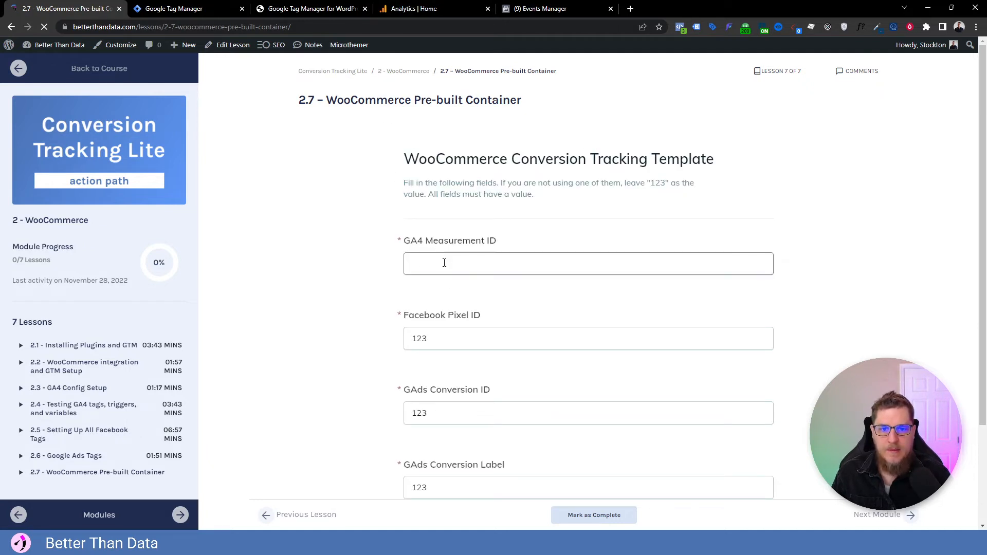
{"action": "left_click_drag", "start_coordinate": [425, 240], "coordinate": [526, 242]}
Step: Switch to Google Analytics and copy the measurement ID from the North America & Canada Website data stream
{"action": "left_click", "coordinate": [411, 9]}
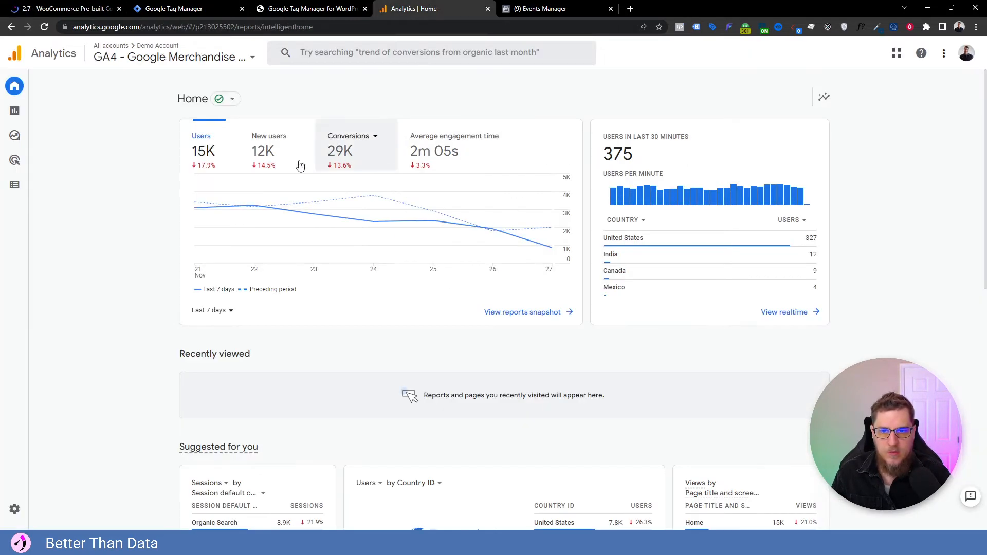
{"action": "left_click", "coordinate": [14, 509]}
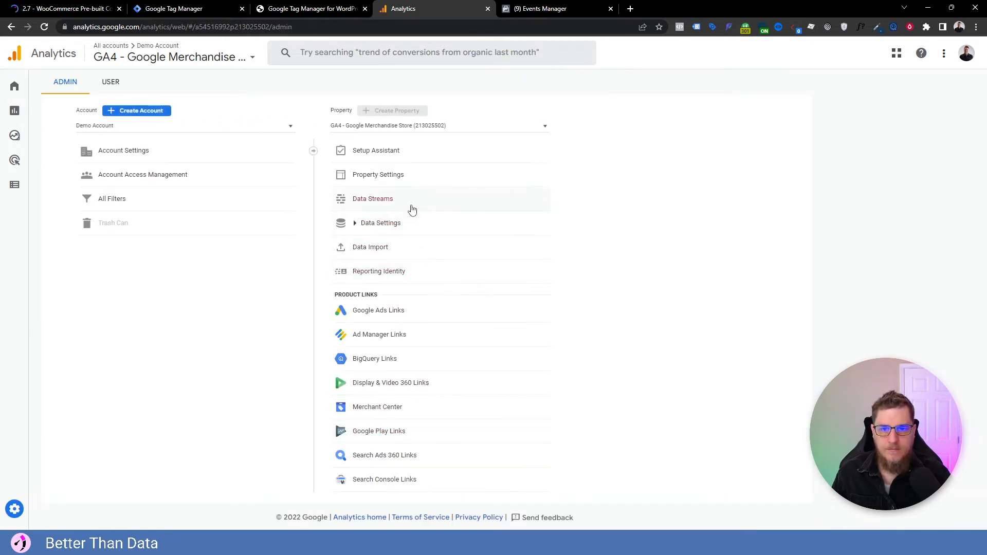
{"action": "left_click", "coordinate": [410, 206]}
{"action": "left_click", "coordinate": [410, 184]}
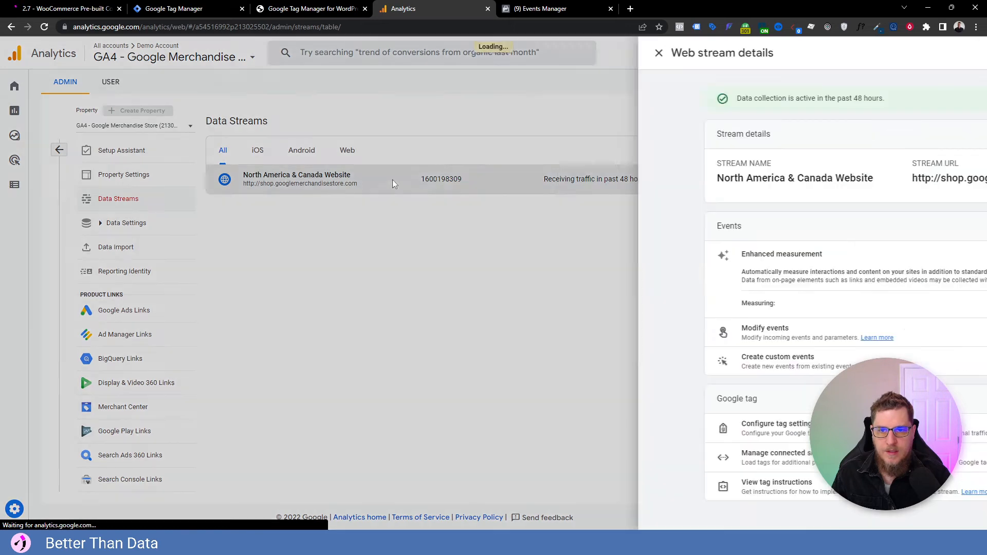
{"action": "left_click", "coordinate": [160, 252]}
{"action": "left_click", "coordinate": [348, 185]}
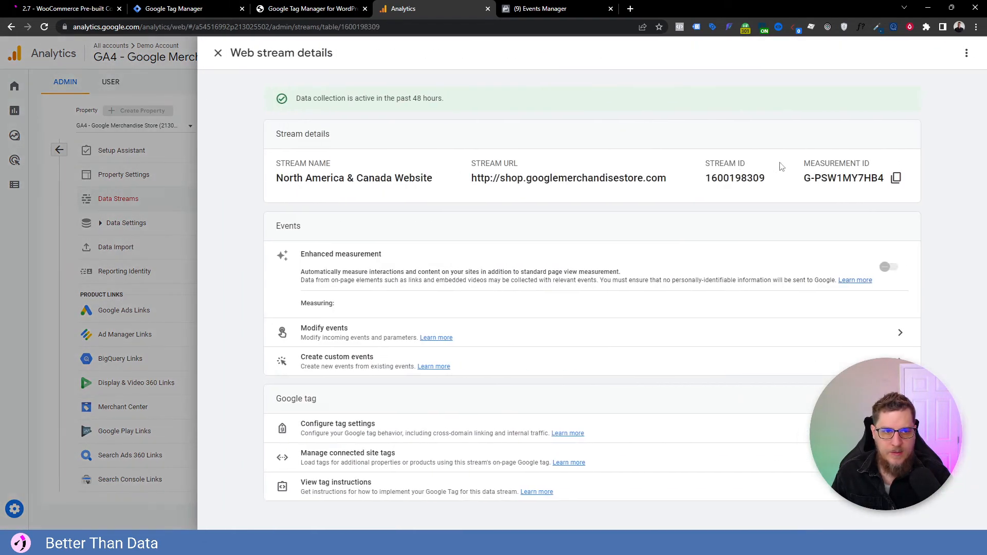
{"action": "left_click", "coordinate": [887, 177]}
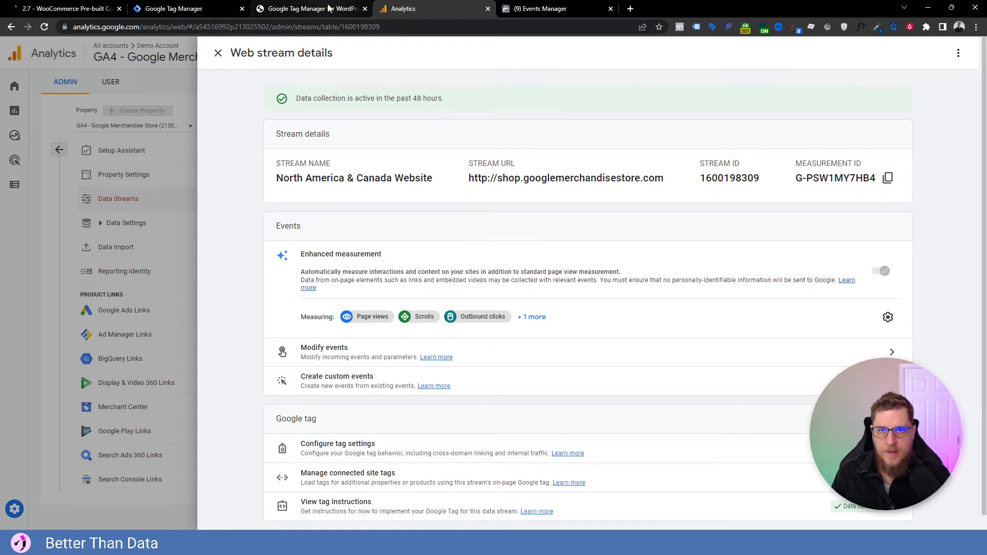
Step: Back in the course lesson, enter the copied G-PSW1MY7HB4 as the template's GA4 Measurement ID
{"action": "left_click", "coordinate": [91, 12]}
{"action": "left_click", "coordinate": [425, 264]}
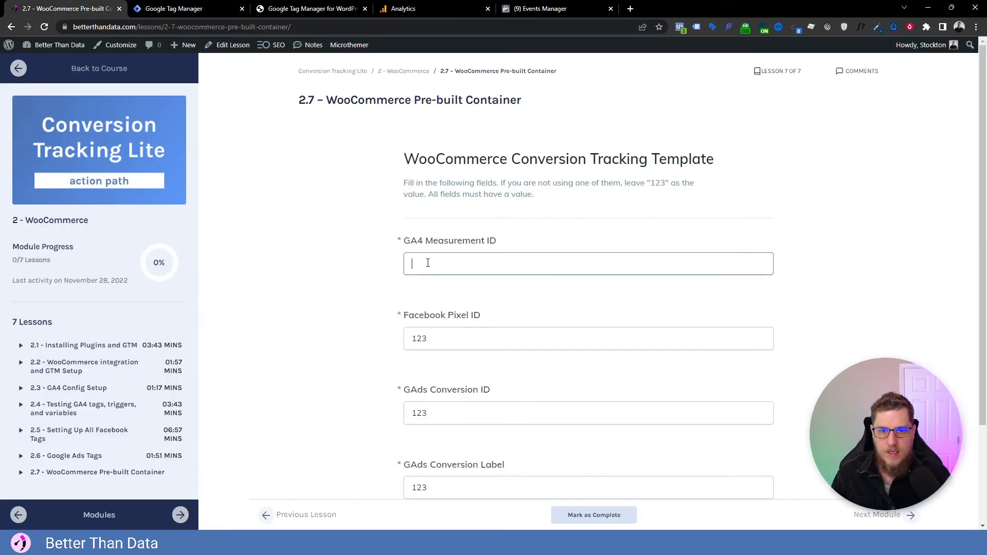
{"action": "key", "text": "ctrl+v"}
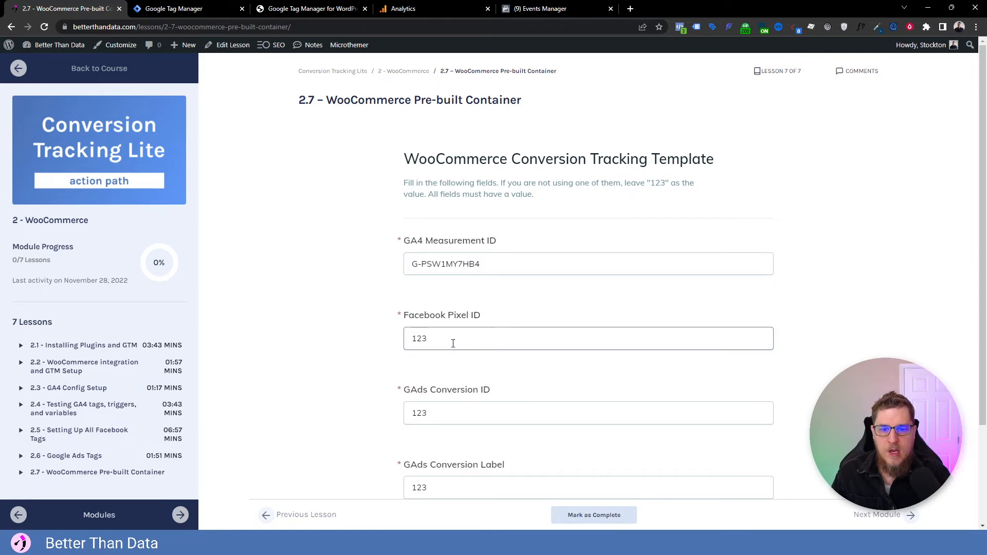
Step: Copy the Test Pixel's ID from Facebook Events Manager and enter it as the template's Facebook Pixel ID
{"action": "left_click", "coordinate": [549, 7]}
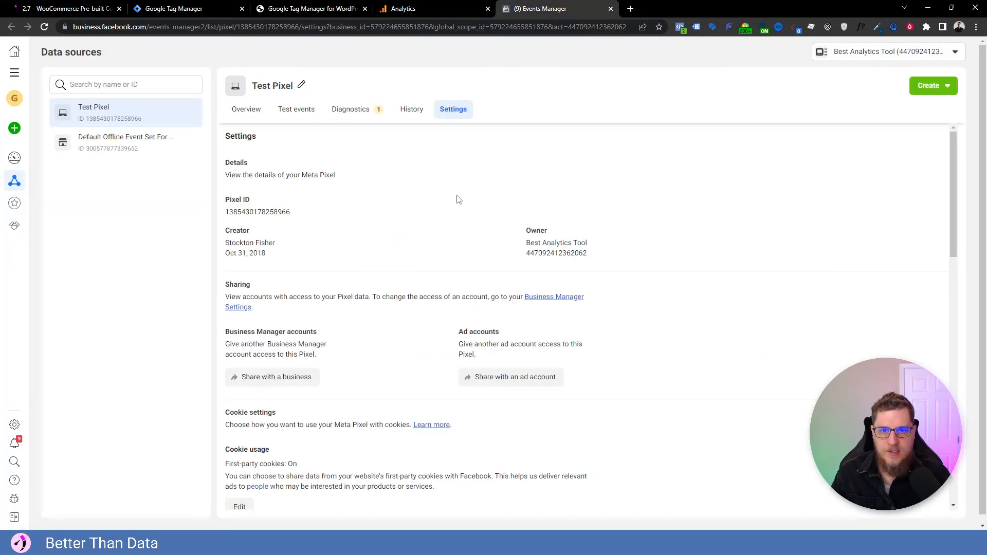
{"action": "left_click", "coordinate": [276, 213]}
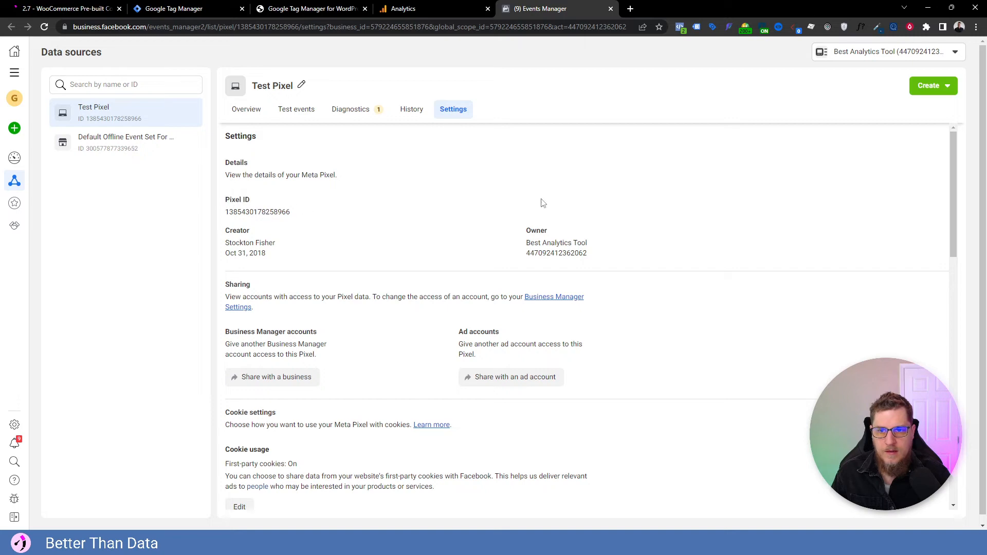
{"action": "left_click", "coordinate": [63, 4]}
{"action": "double_click", "coordinate": [481, 341]}
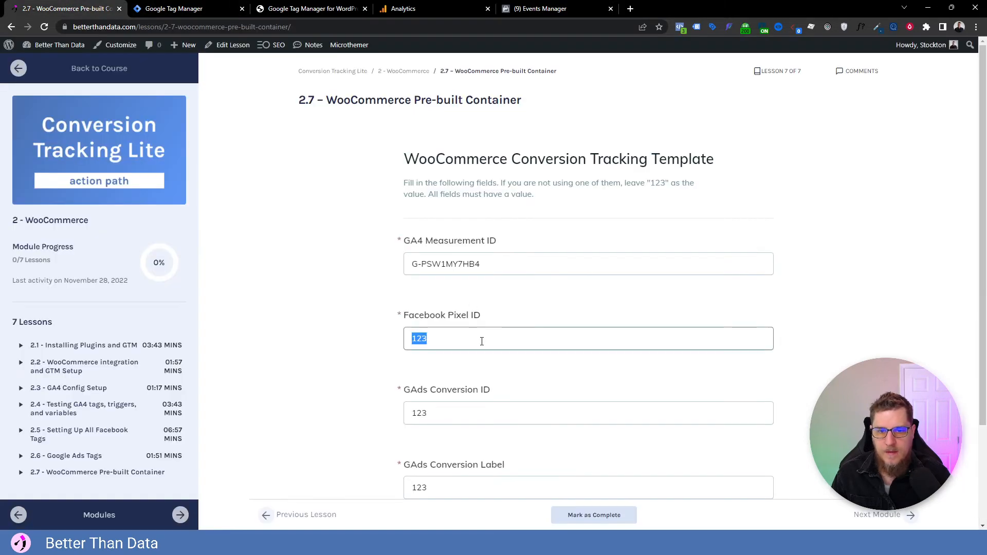
{"action": "key", "text": "ctrl+v"}
{"action": "left_click", "coordinate": [365, 286]}
Step: Review the GAds Conversion ID and GAds Conversion Label fields of the conversion tracking template
{"action": "scroll", "coordinate": [365, 286], "scroll_direction": "down", "scroll_amount": 3}
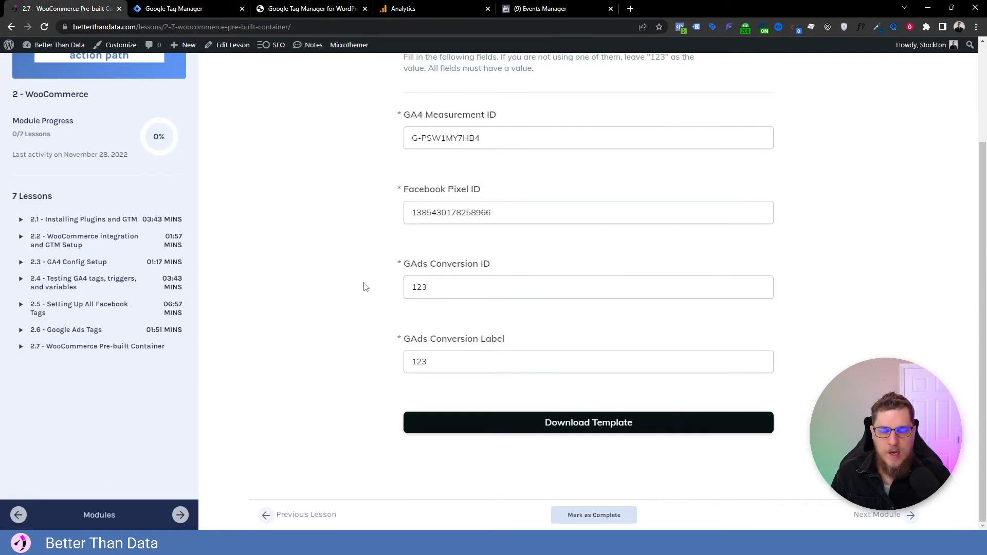
{"action": "left_click_drag", "start_coordinate": [418, 268], "coordinate": [507, 264]}
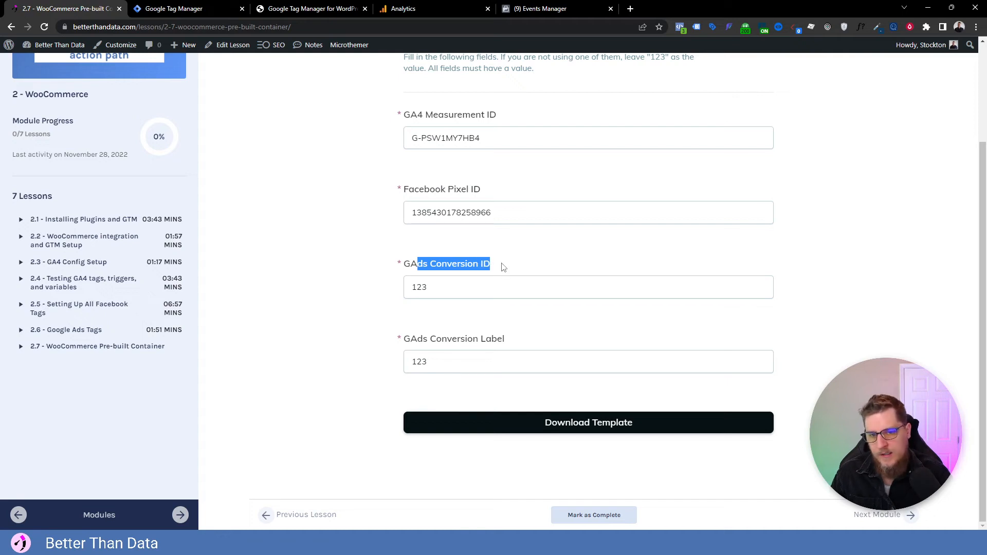
{"action": "left_click", "coordinate": [503, 268]}
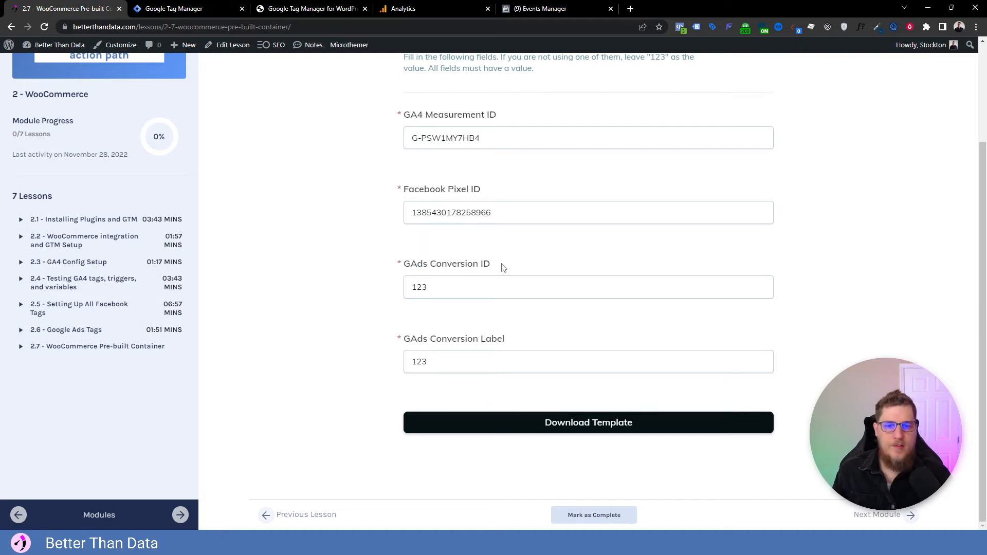
{"action": "left_click_drag", "start_coordinate": [503, 267], "coordinate": [379, 267]}
{"action": "left_click_drag", "start_coordinate": [514, 337], "coordinate": [408, 341]}
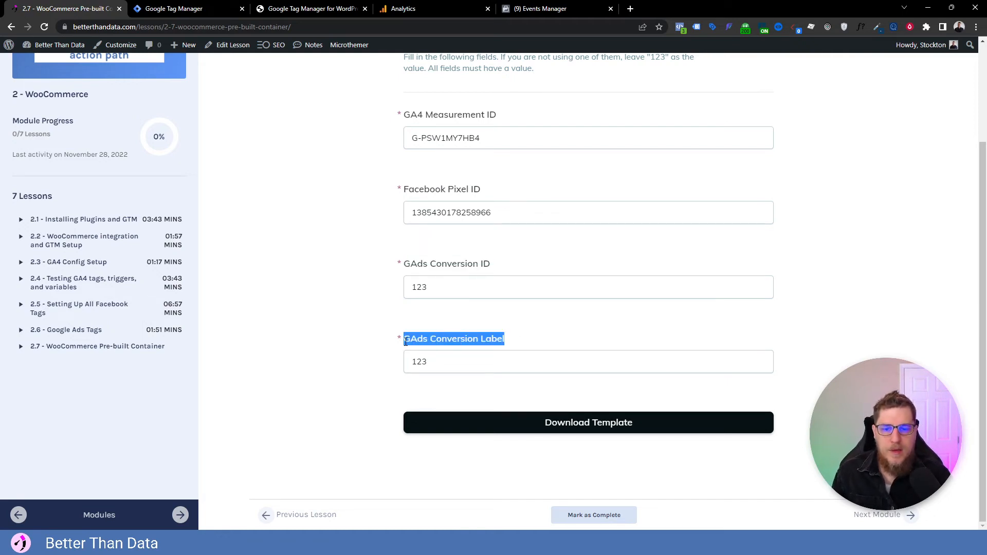
Step: Download the WooCommerce conversion tracking template, leaving both GAds Conversion ID and GAds Conversion Label at 123
{"action": "left_click", "coordinate": [460, 287]}
{"action": "left_click", "coordinate": [378, 293]}
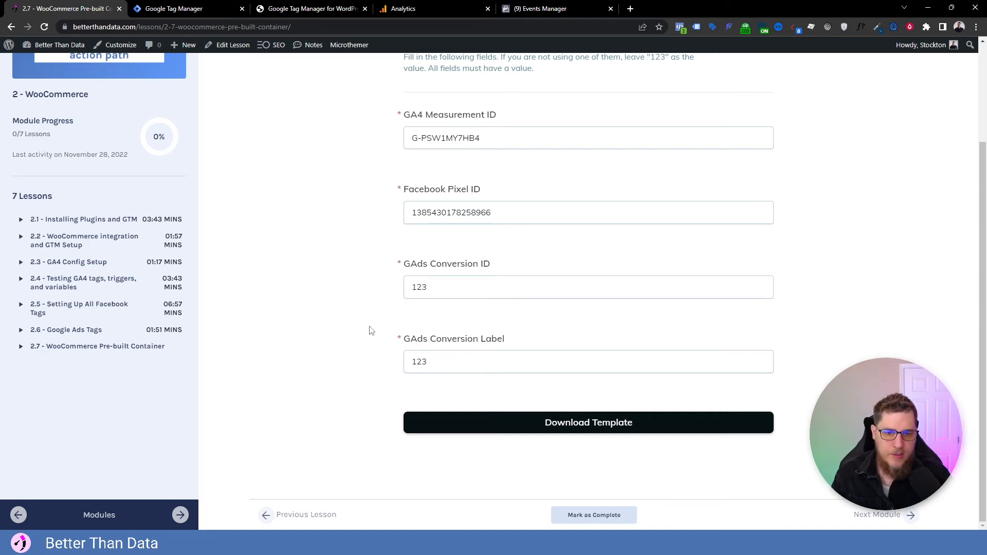
{"action": "scroll", "coordinate": [369, 331], "scroll_direction": "up", "scroll_amount": 3}
{"action": "scroll", "coordinate": [469, 372], "scroll_direction": "down", "scroll_amount": 3}
{"action": "left_click", "coordinate": [565, 432]}
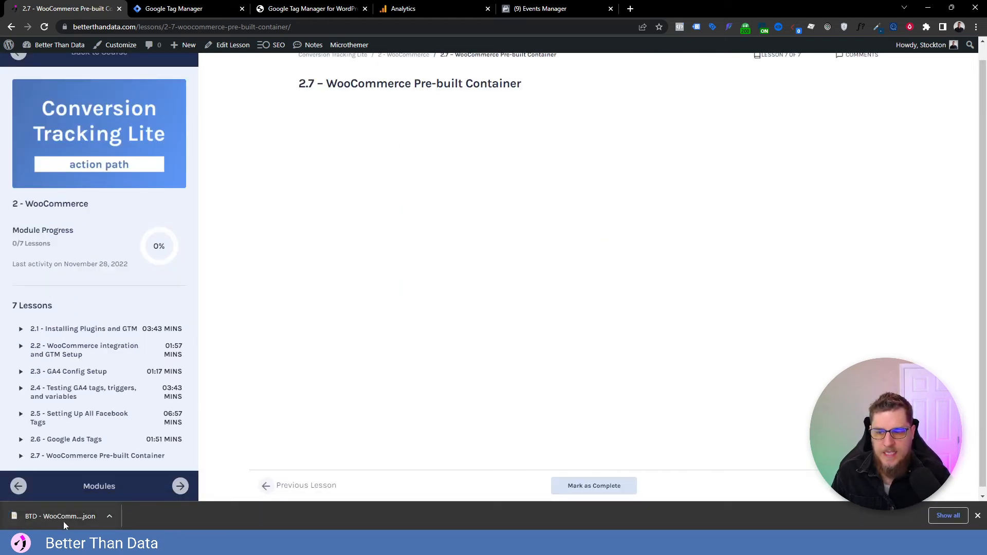
{"action": "scroll", "coordinate": [406, 129], "scroll_direction": "up", "scroll_amount": 1}
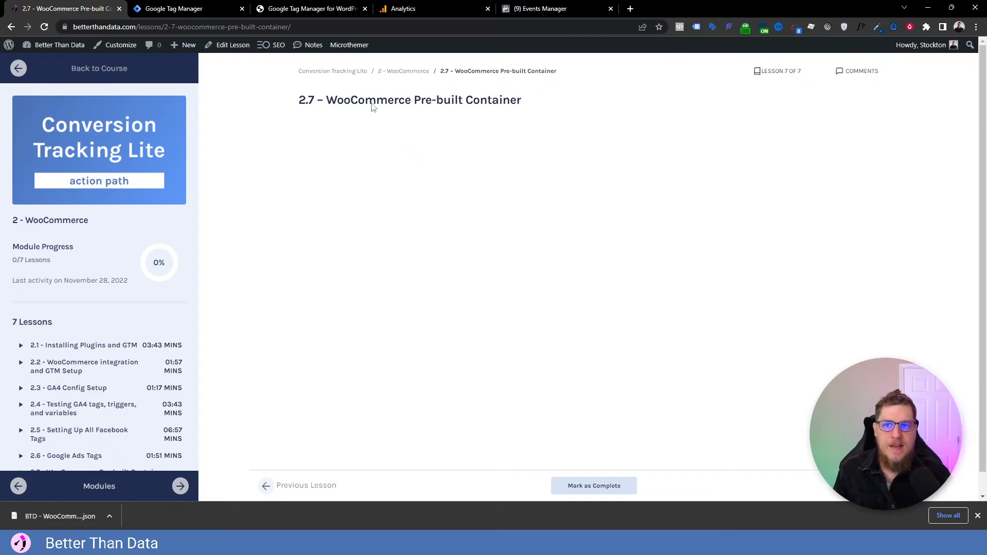
Step: Switch to Google Tag Manager and choose BTD - WooCommerce Conversion Tracking Template.json from Downloads as the container file to import
{"action": "left_click", "coordinate": [200, 9]}
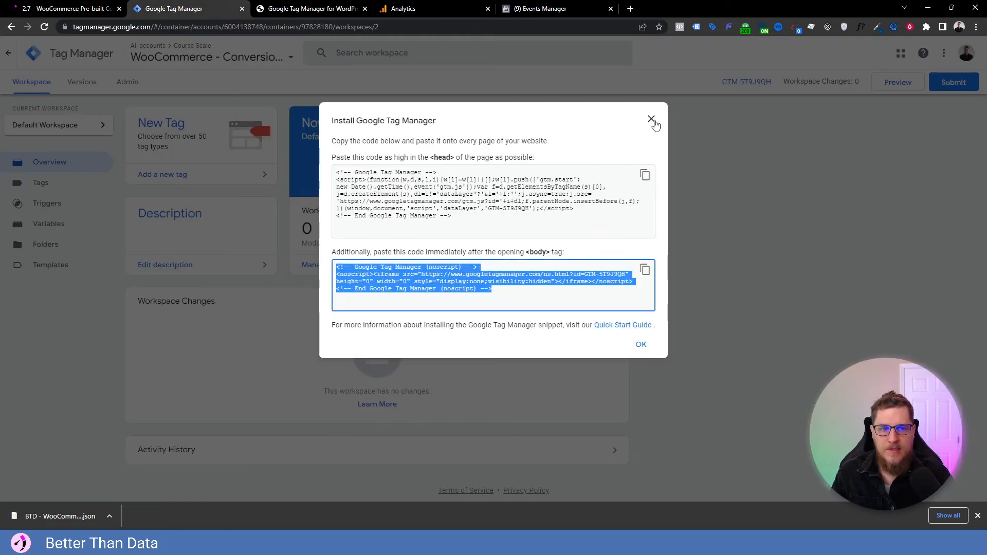
{"action": "left_click", "coordinate": [651, 120]}
{"action": "left_click", "coordinate": [127, 83]}
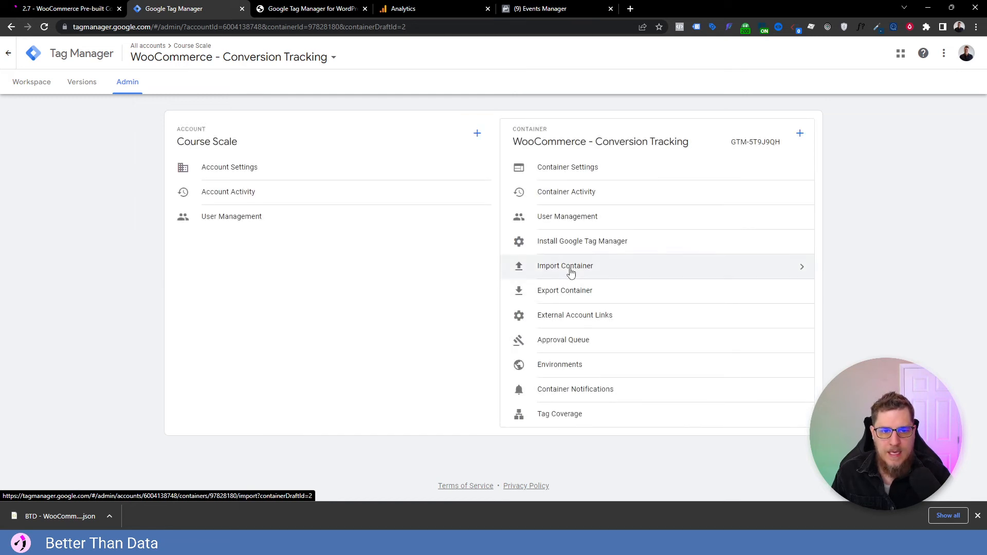
{"action": "left_click", "coordinate": [571, 272]}
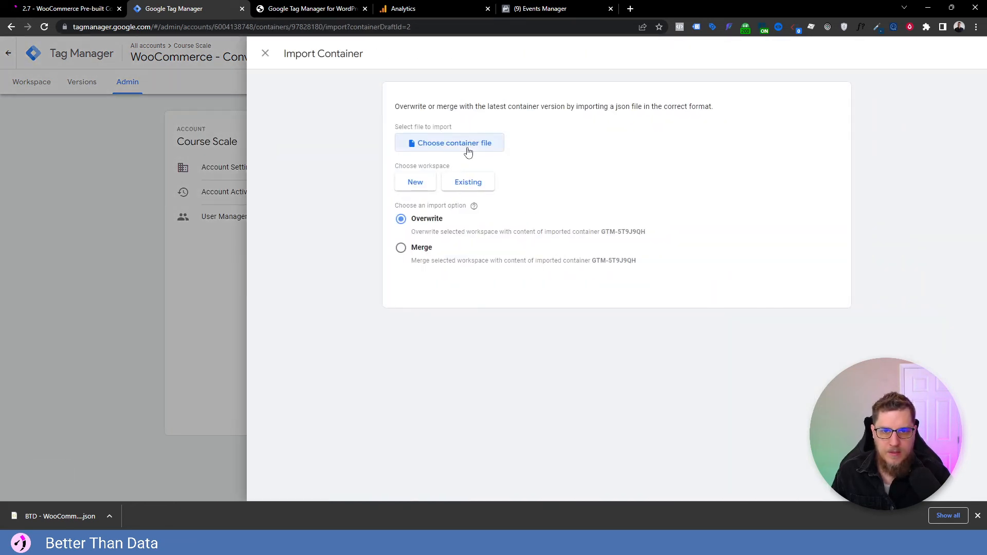
{"action": "left_click", "coordinate": [454, 144]}
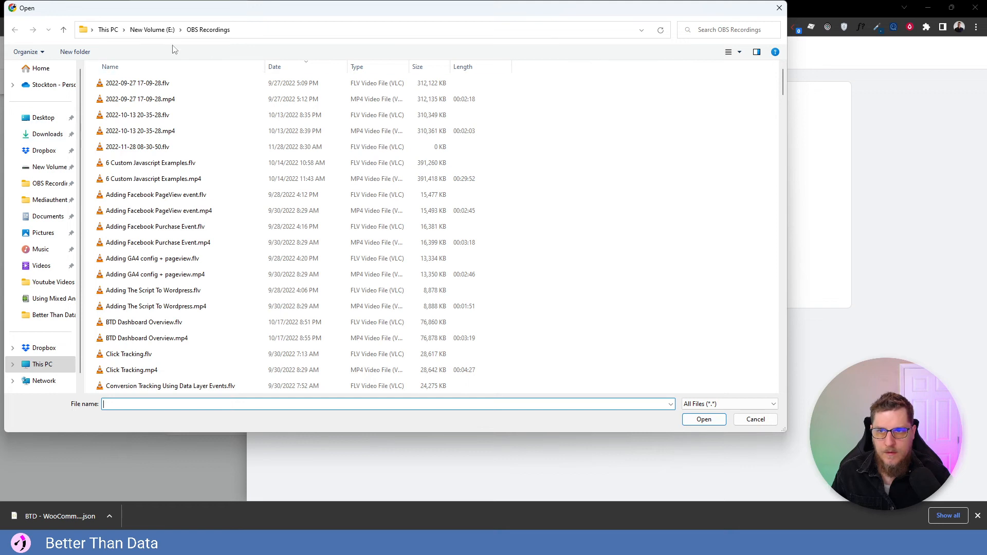
{"action": "left_click", "coordinate": [47, 133]}
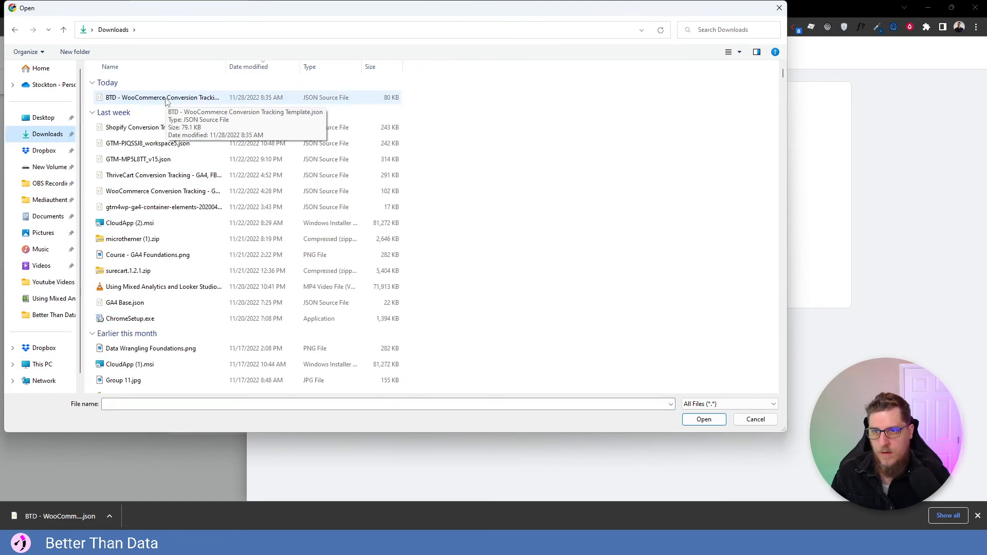
{"action": "left_click", "coordinate": [149, 98]}
{"action": "left_click", "coordinate": [704, 419]}
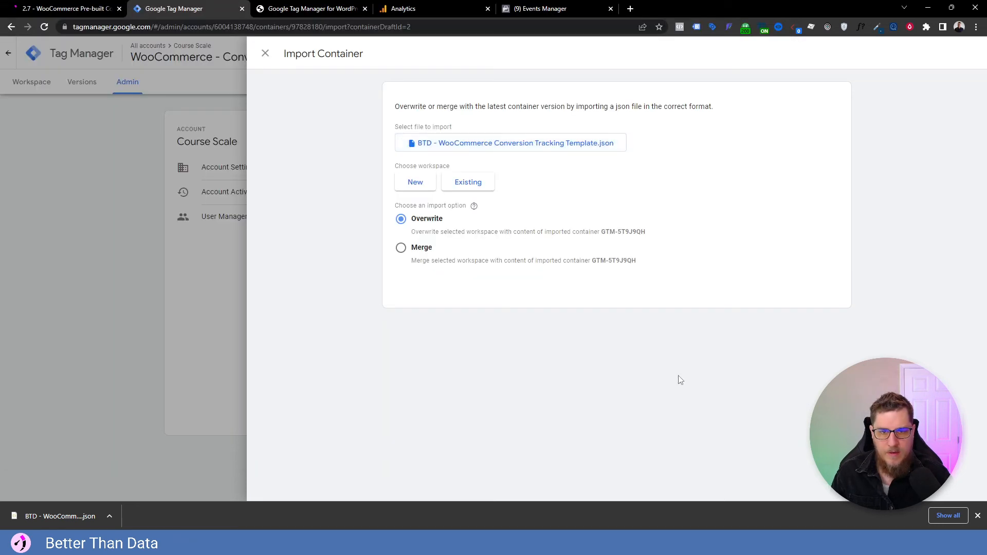
Step: Import the container file into the existing Default Workspace, using Merge with conflicting tags, triggers and variables overwritten
{"action": "left_click", "coordinate": [467, 184]}
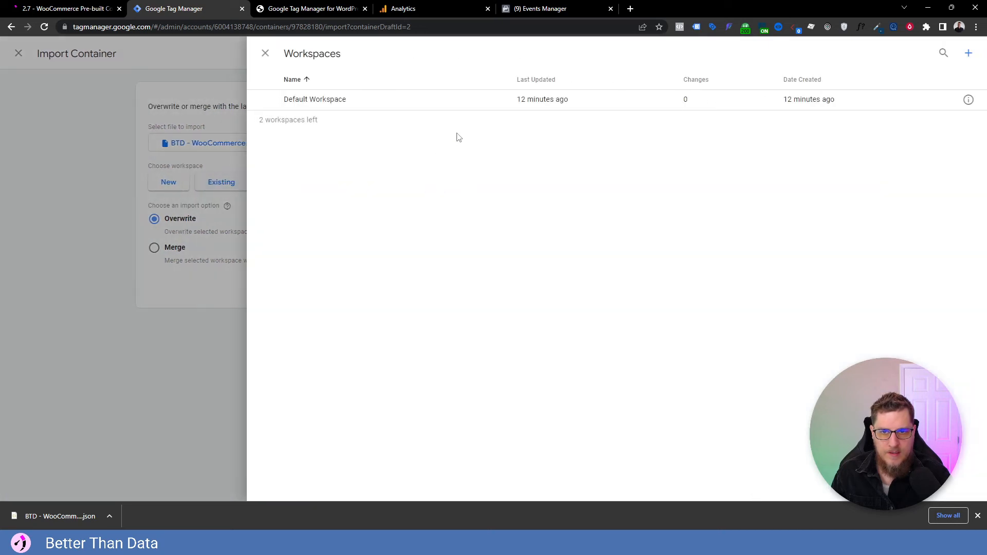
{"action": "left_click", "coordinate": [492, 103]}
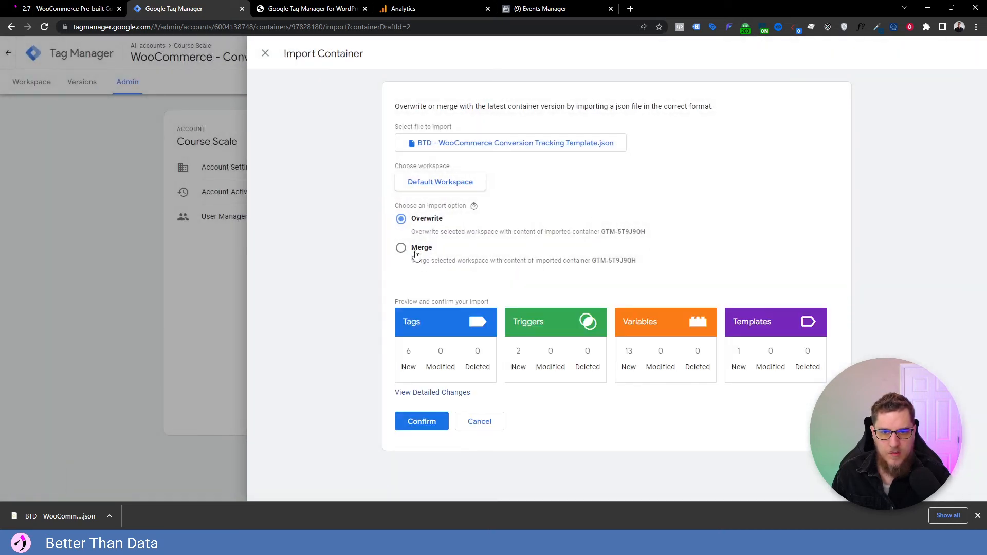
{"action": "left_click", "coordinate": [416, 255]}
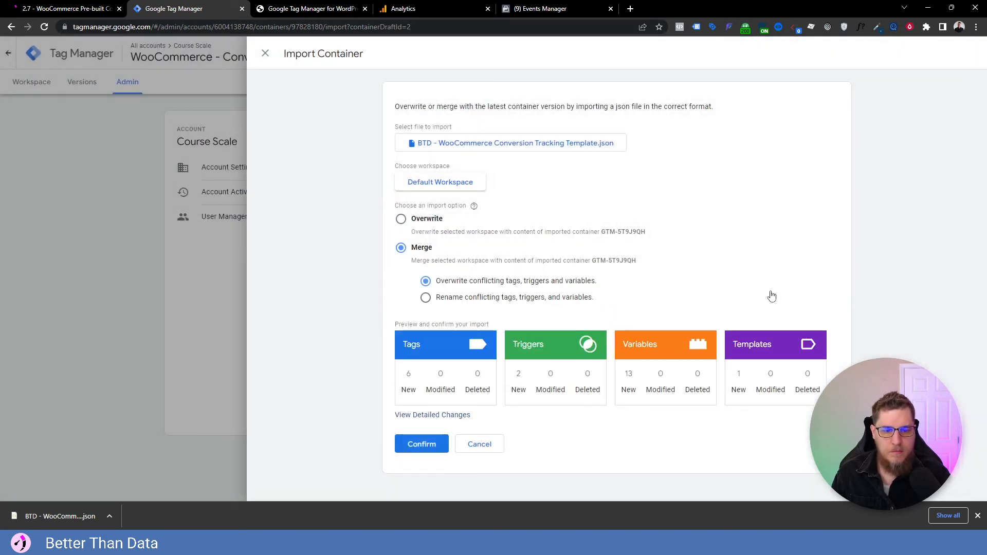
{"action": "left_click", "coordinate": [422, 445]}
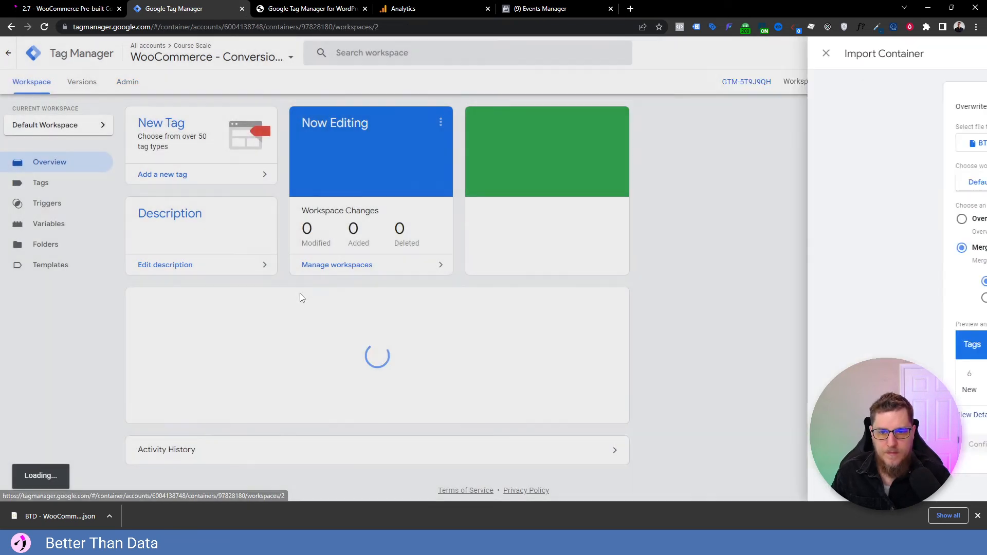
Step: Review the imported workspace changes and the list of tags with their firing triggers
{"action": "scroll", "coordinate": [421, 321], "scroll_direction": "down", "scroll_amount": 3}
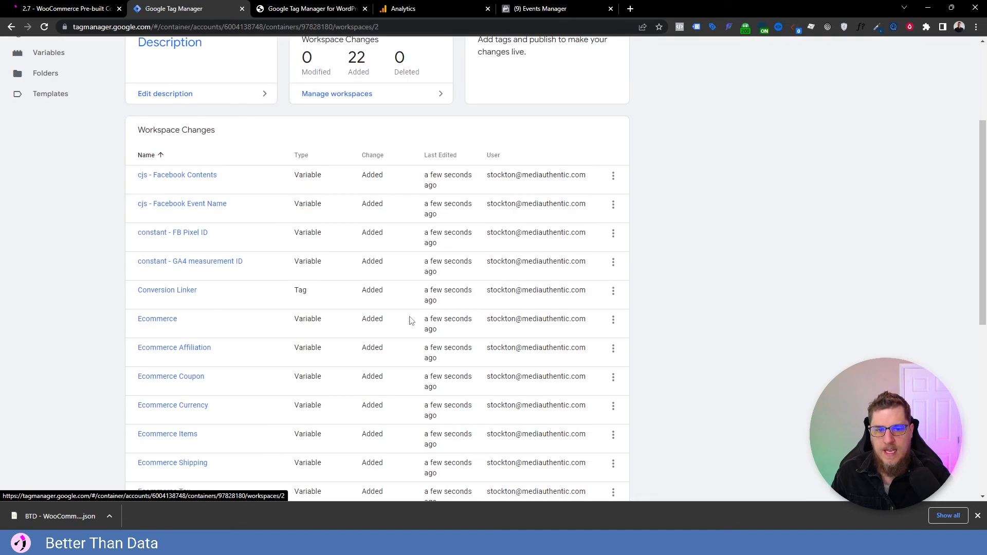
{"action": "scroll", "coordinate": [249, 188], "scroll_direction": "down", "scroll_amount": 7}
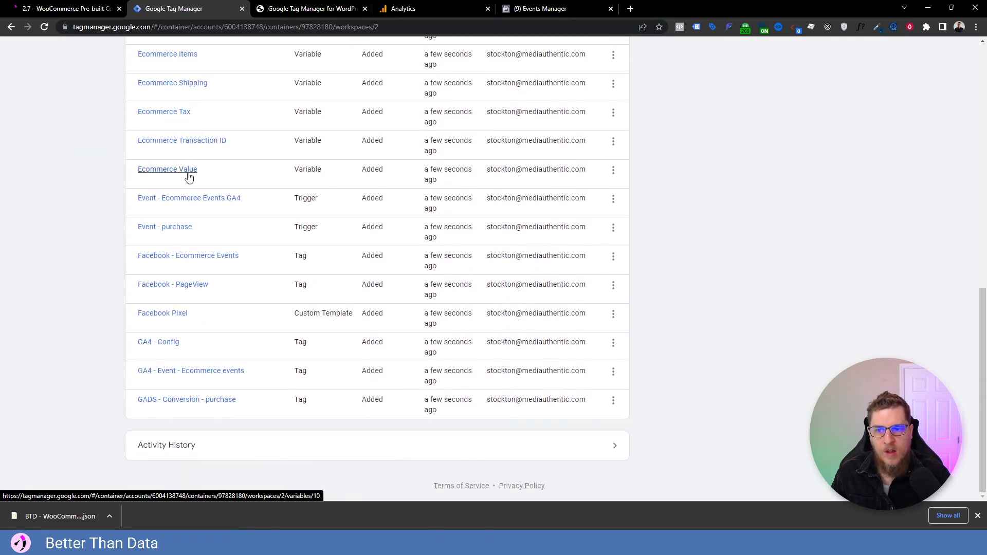
{"action": "scroll", "coordinate": [187, 330], "scroll_direction": "up", "scroll_amount": 10}
{"action": "left_click", "coordinate": [73, 184]}
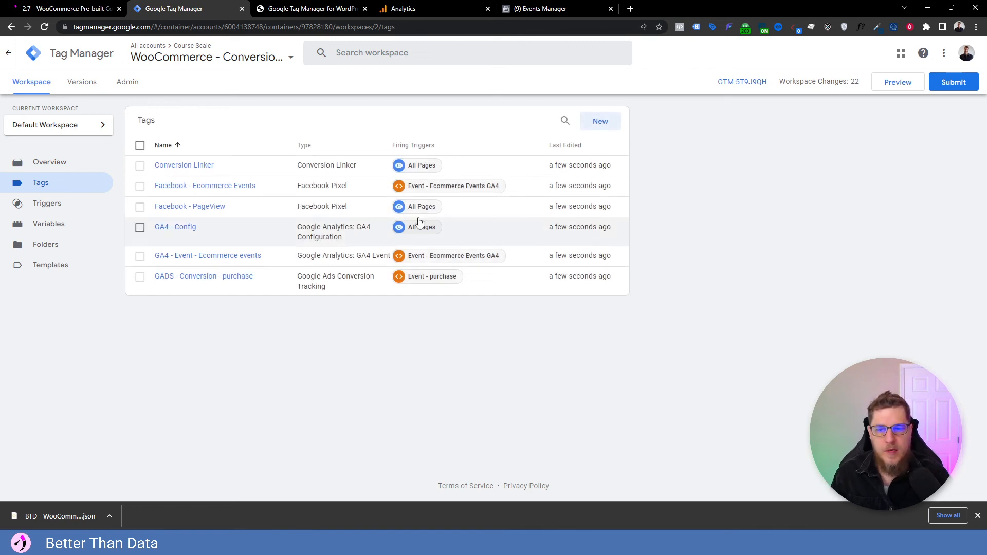
Step: Inspect which variable the Facebook - PageView tag uses for its Facebook Pixel ID, and close the tag without changes
{"action": "left_click", "coordinate": [203, 208]}
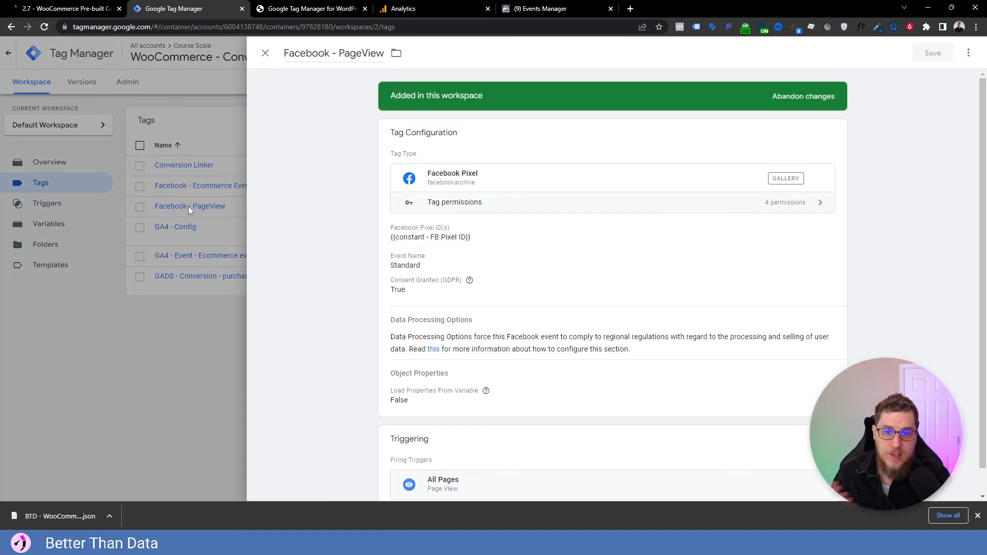
{"action": "left_click", "coordinate": [469, 279]}
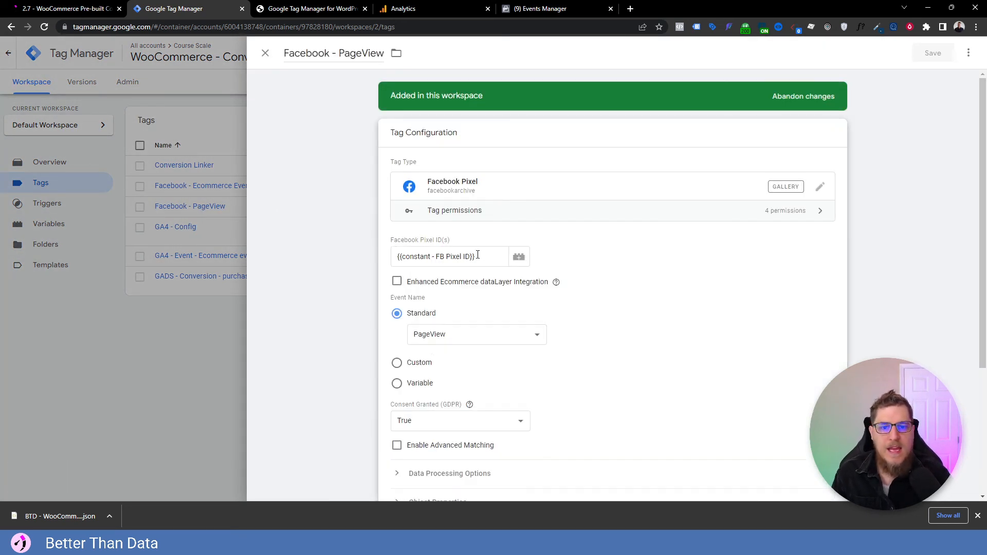
{"action": "left_click_drag", "start_coordinate": [492, 252], "coordinate": [415, 259]}
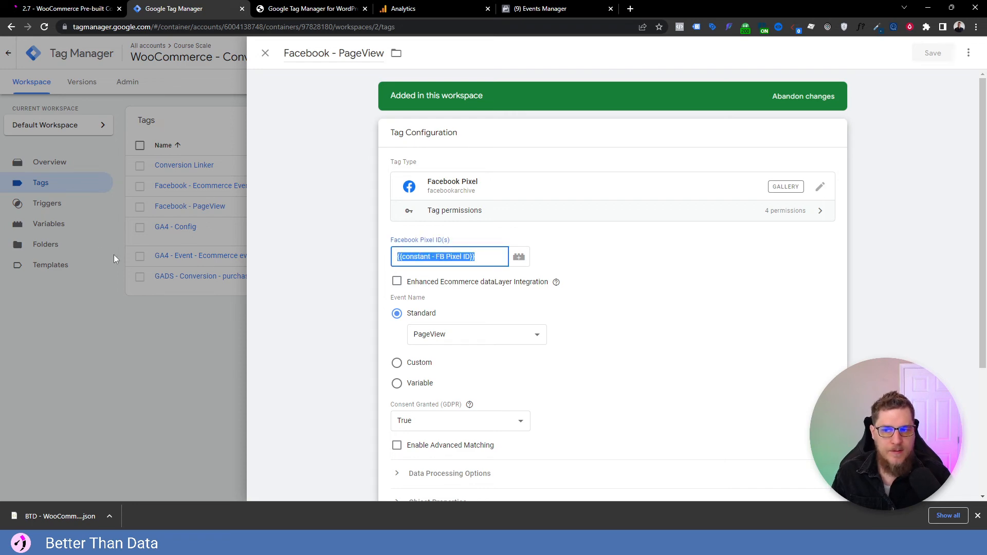
{"action": "left_click", "coordinate": [98, 239]}
Step: Check the value stored in the constant - FB Pixel ID variable
{"action": "left_click", "coordinate": [66, 226]}
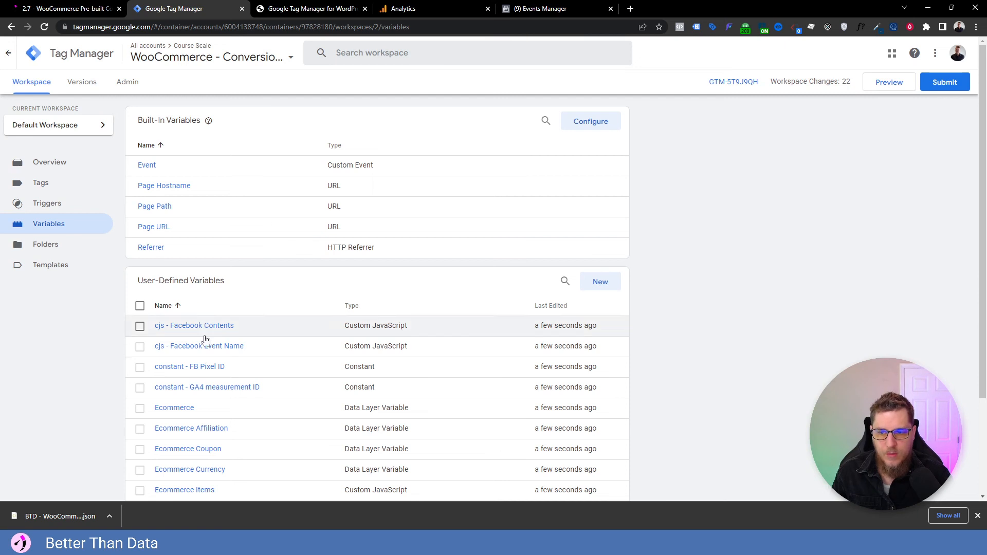
{"action": "left_click", "coordinate": [171, 366]}
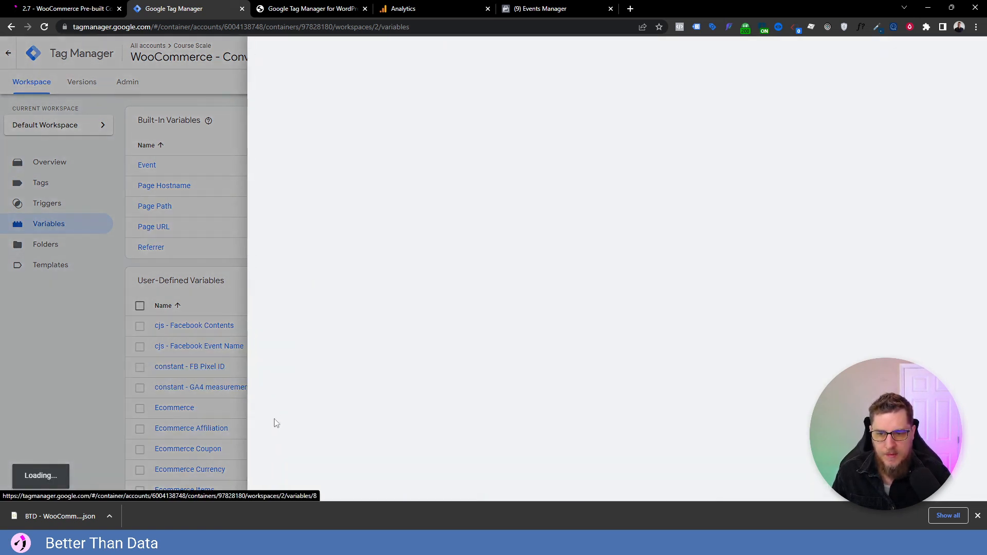
{"action": "left_click", "coordinate": [454, 226]}
{"action": "left_click_drag", "start_coordinate": [486, 236], "coordinate": [394, 237]}
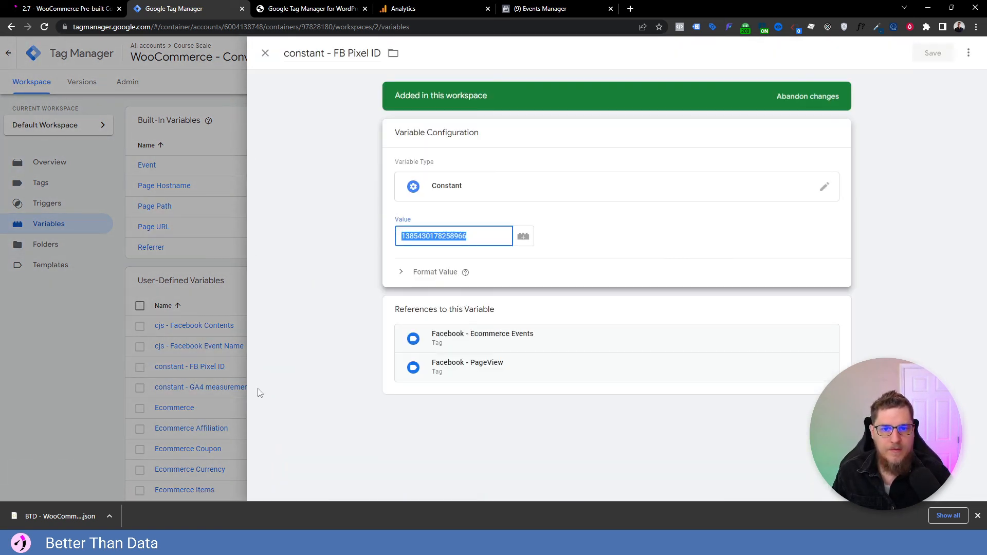
{"action": "left_click", "coordinate": [345, 304]}
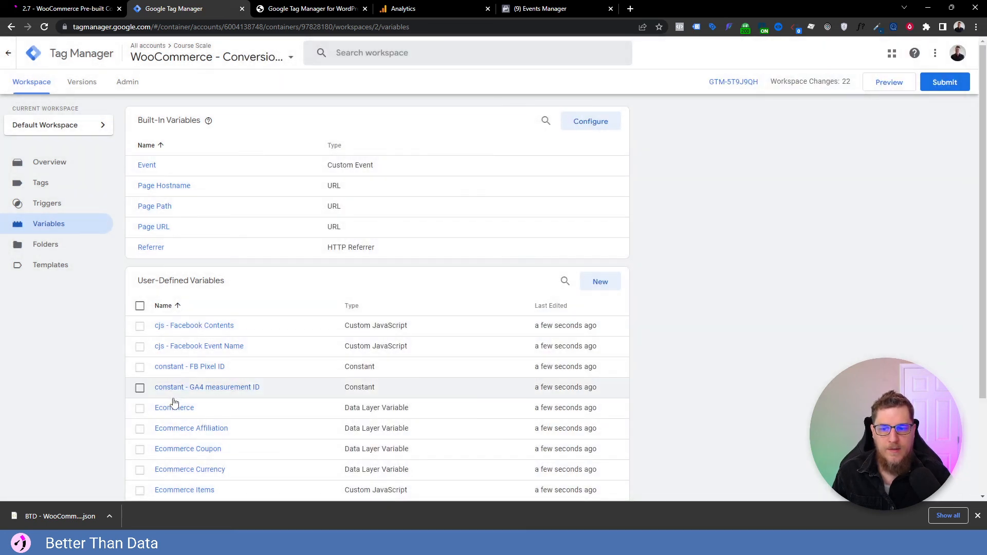
Step: Check the value stored in the constant - GA4 measurement ID variable
{"action": "left_click", "coordinate": [220, 389]}
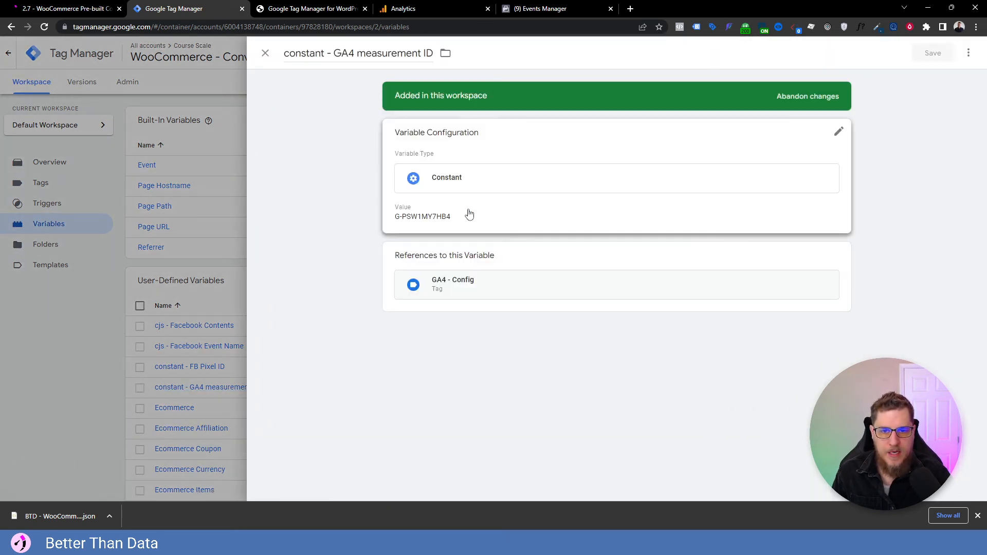
{"action": "left_click", "coordinate": [467, 214]}
{"action": "left_click_drag", "start_coordinate": [465, 238], "coordinate": [386, 247]}
{"action": "left_click", "coordinate": [482, 294]}
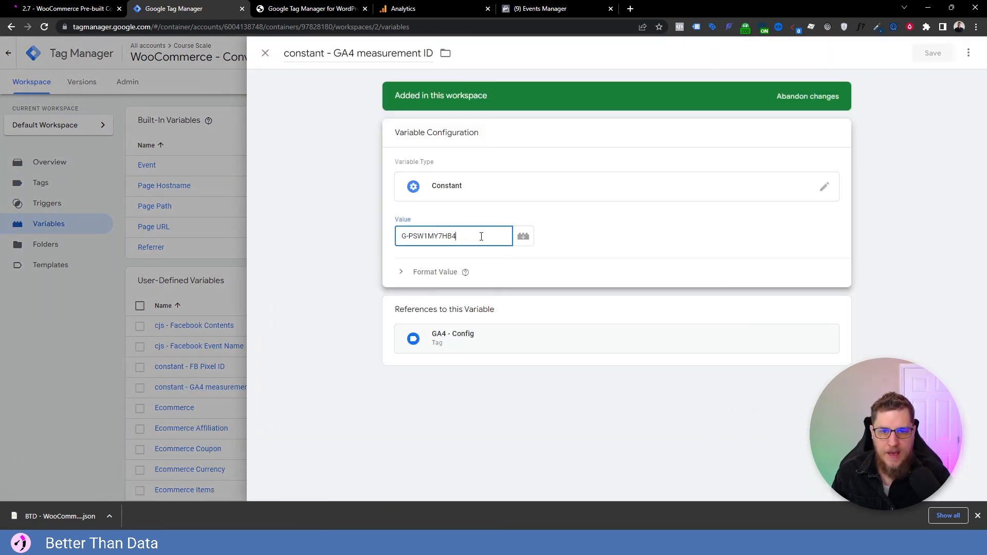
{"action": "left_click", "coordinate": [217, 283]}
Step: Submit the workspace changes and publish them to the Live environment as a version named Conversion Tracking
{"action": "left_click", "coordinate": [56, 184]}
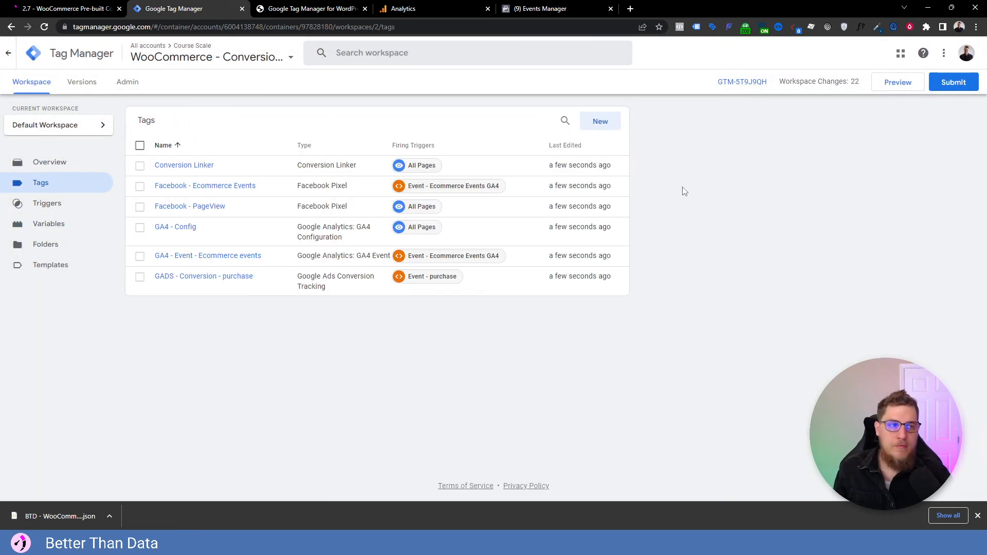
{"action": "left_click", "coordinate": [969, 84]}
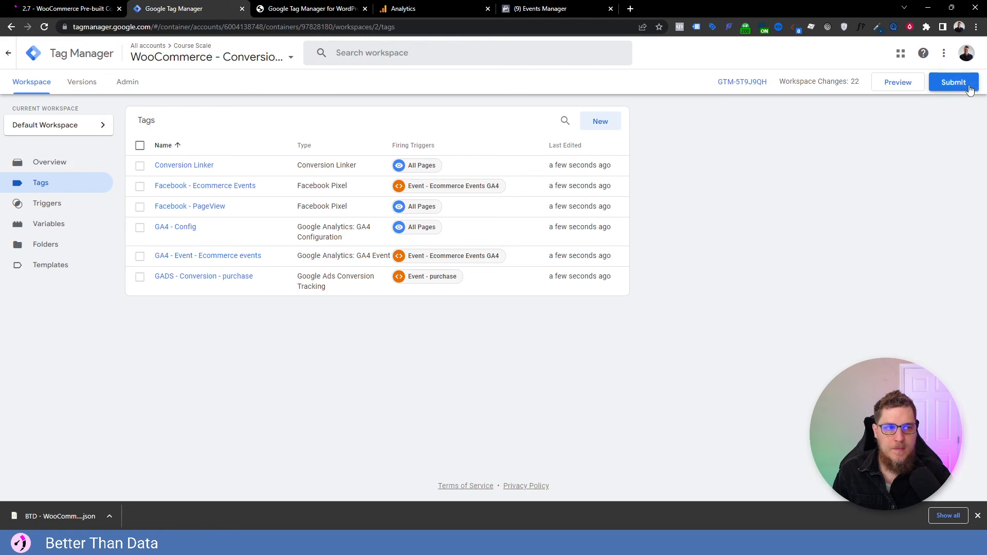
{"action": "left_click", "coordinate": [455, 171]}
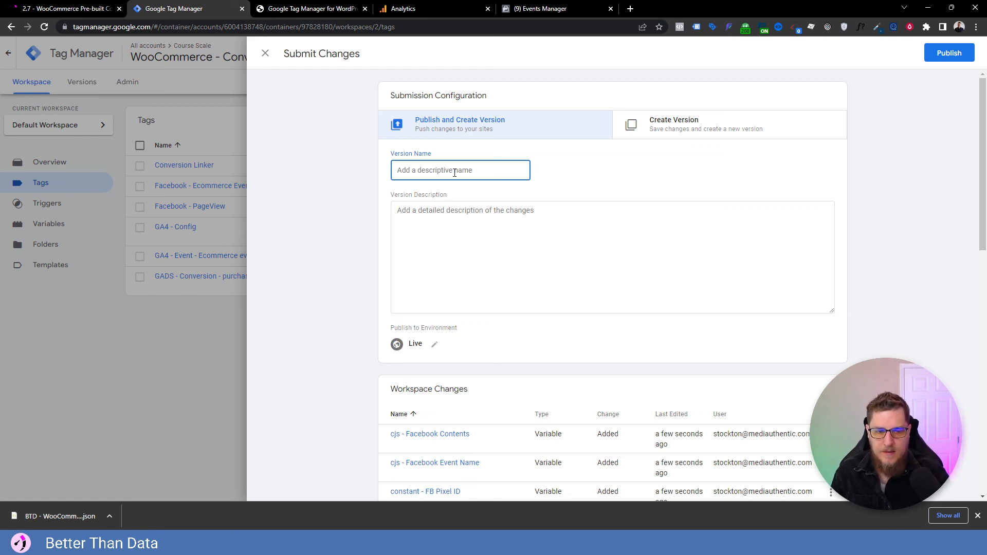
{"action": "type", "text": "Conversion Tracking"}
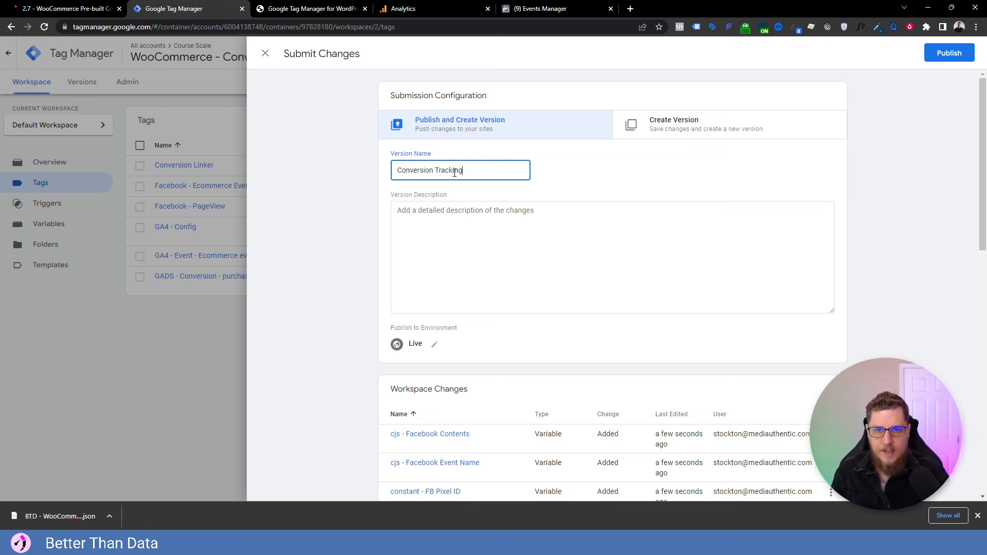
{"action": "left_click", "coordinate": [937, 61]}
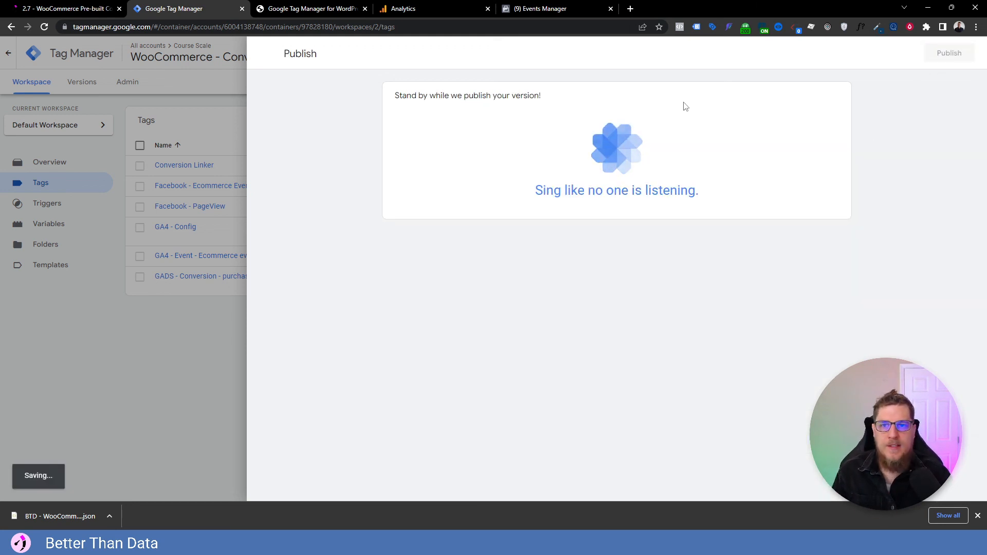
Step: Switch back to the course lesson and view the module list on the Conversion Tracking Lite course page
{"action": "left_click", "coordinate": [63, 12]}
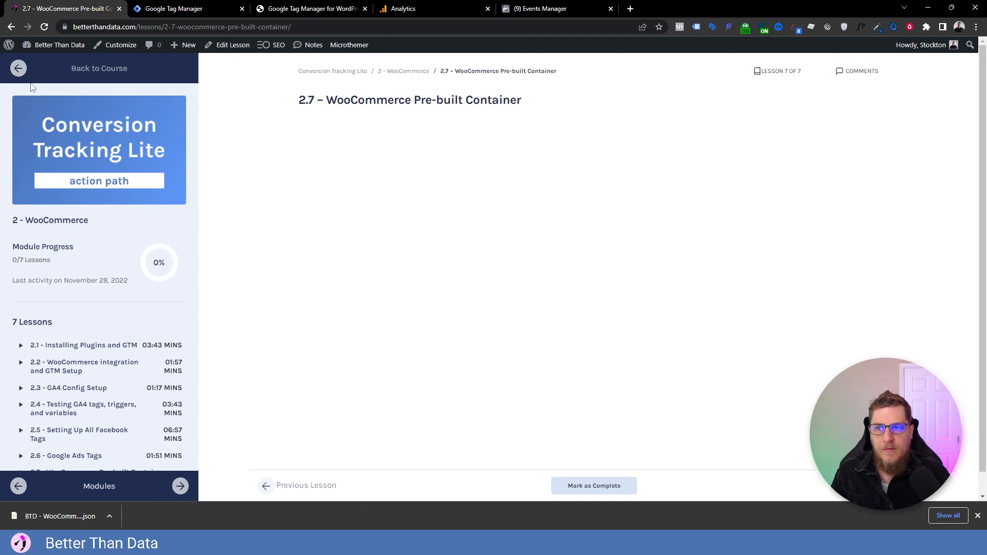
{"action": "left_click", "coordinate": [19, 68]}
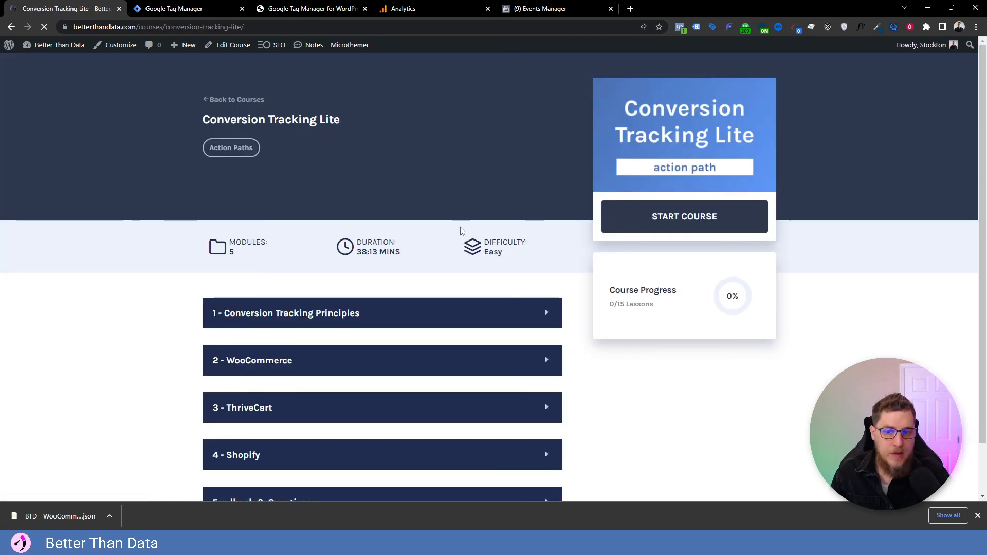
{"action": "scroll", "coordinate": [462, 231], "scroll_direction": "down", "scroll_amount": 1}
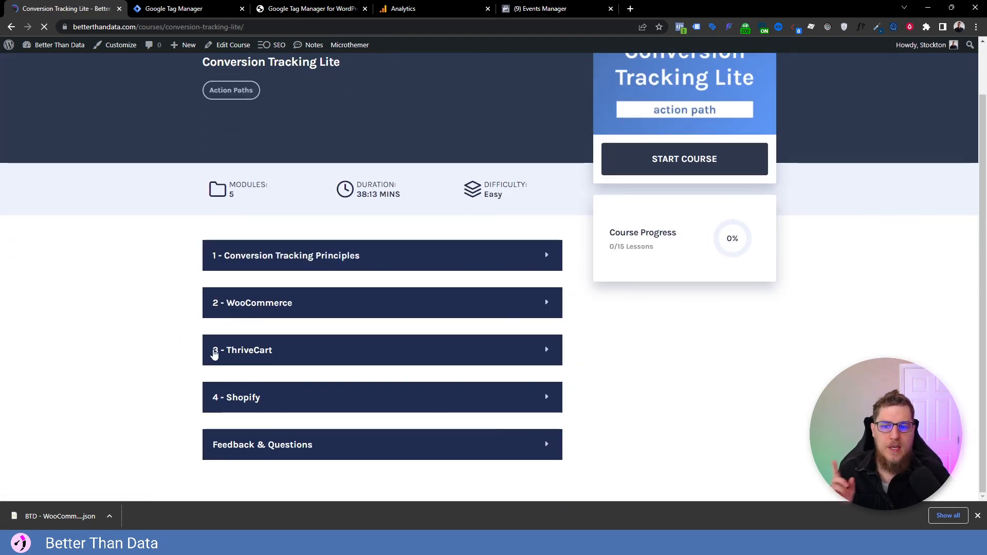